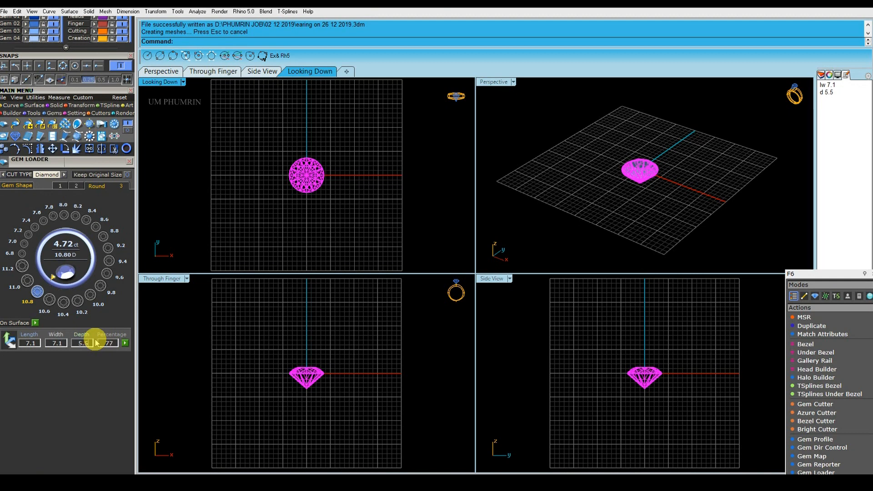
# Step: Resize the round diamond to 7.1 mm length, 7.1 mm width and 5.5 mm depth
pyautogui.click(125, 343)
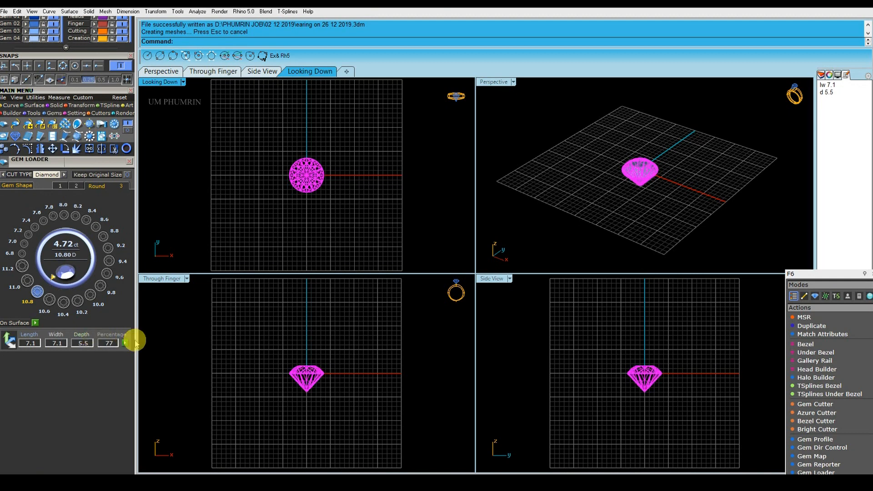
pyautogui.click(253, 320)
pyautogui.click(306, 379)
pyautogui.click(383, 230)
pyautogui.click(309, 159)
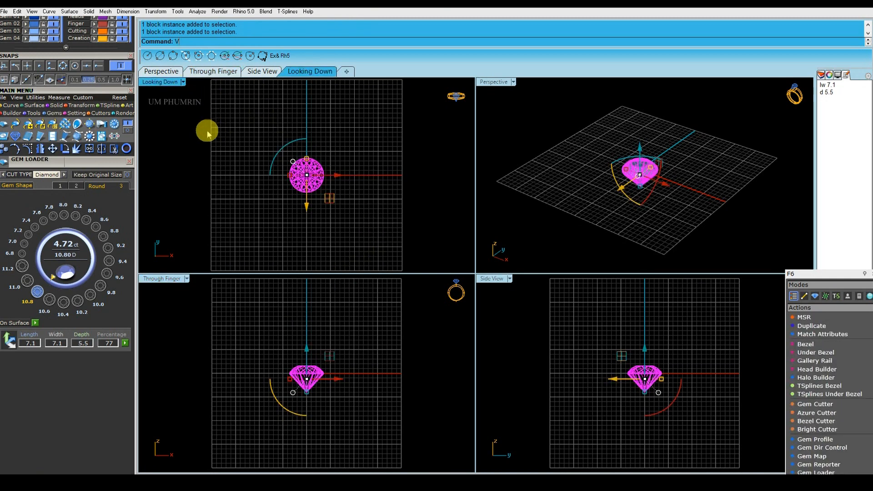
# Step: Switch to the standard Top, Front, Right and Perspective viewport layout and maximize the Perspective view
pyautogui.press('Return')
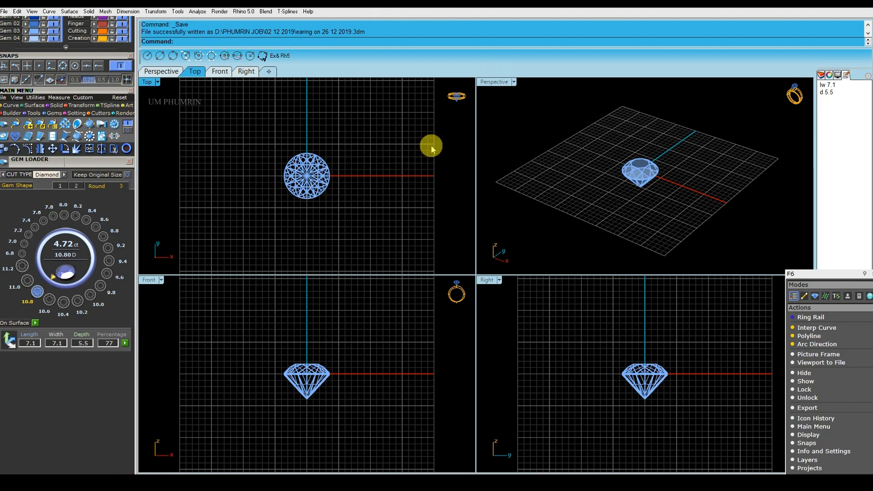
pyautogui.moveTo(398, 217); pyautogui.dragTo(441, 183, button='right')
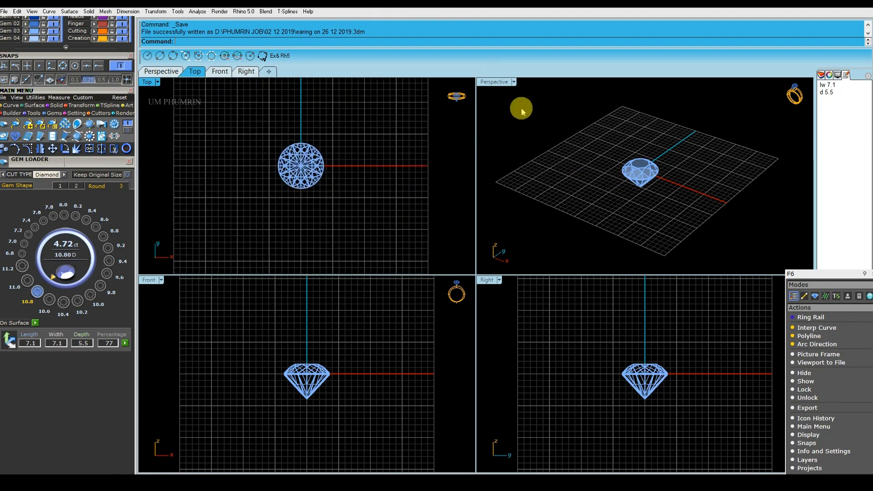
pyautogui.doubleClick(495, 82)
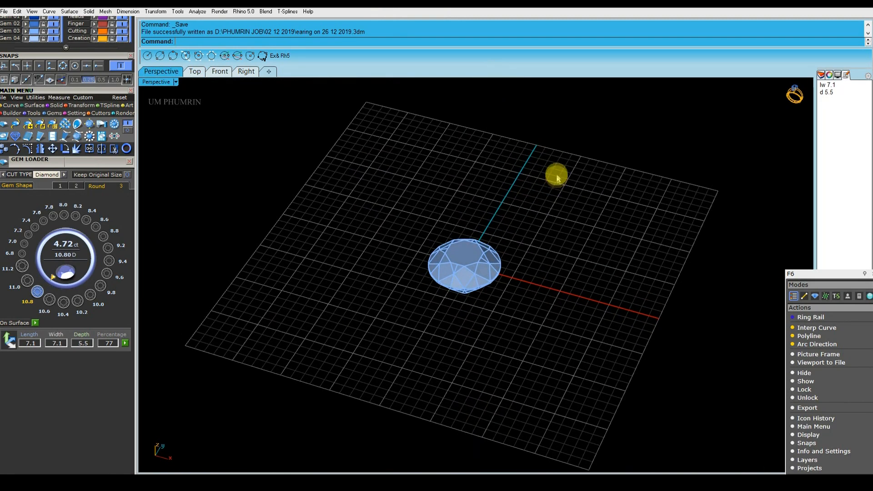
pyautogui.moveTo(556, 173); pyautogui.dragTo(578, 184, button='right')
# Step: Create a gem profile curve around the diamond's girdle
pyautogui.click(452, 268)
pyautogui.moveTo(452, 268); pyautogui.dragTo(566, 282, button='right')
pyautogui.write('gf')
pyautogui.press('Return')
pyautogui.moveTo(404, 250); pyautogui.dragTo(556, 307)
pyautogui.moveTo(557, 307); pyautogui.dragTo(572, 288, button='right')
pyautogui.scroll(4, 508, 267)
pyautogui.scroll(-2, 518, 271)
pyautogui.scroll(3, 509, 268)
pyautogui.scroll(-3, 575, 298)
# Step: Extrude the girdle profile curve downward to about half the pavilion's depth and delete the curve
pyautogui.click(514, 291)
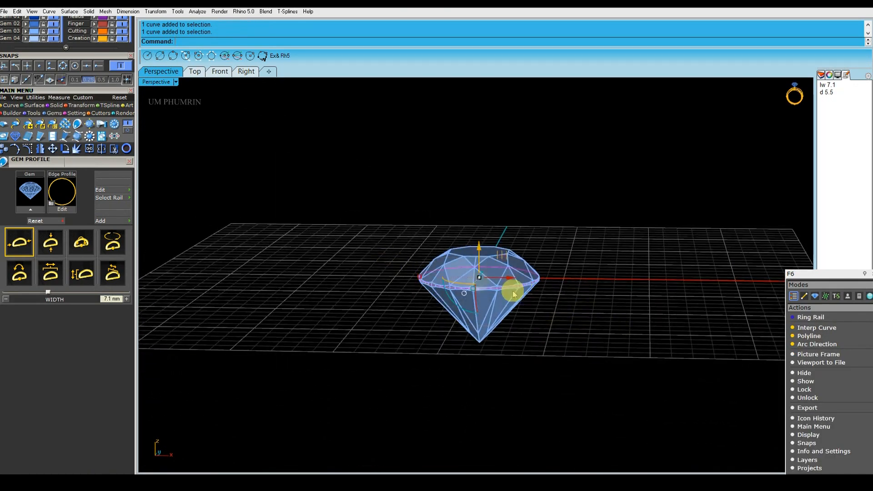
pyautogui.scroll(6, 498, 287)
pyautogui.hotkey('ctrl', 'e')
pyautogui.moveTo(519, 307); pyautogui.dragTo(476, 332, button='right')
pyautogui.moveTo(495, 304); pyautogui.dragTo(512, 308, button='right')
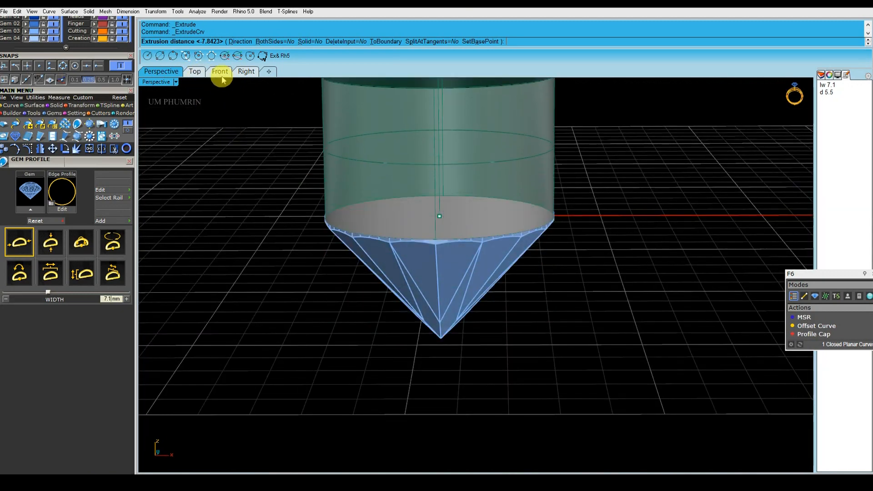
pyautogui.click(222, 72)
pyautogui.scroll(2, 459, 300)
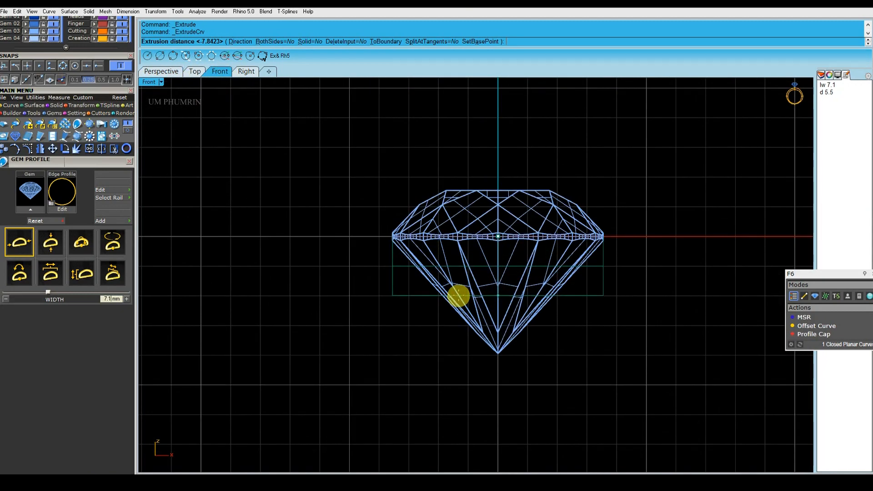
pyautogui.click(459, 296)
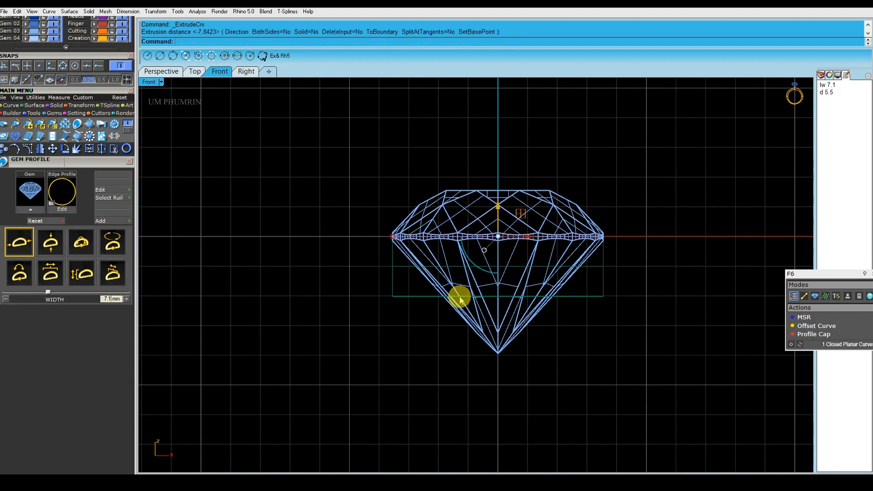
pyautogui.moveTo(343, 159); pyautogui.dragTo(339, 181, button='right')
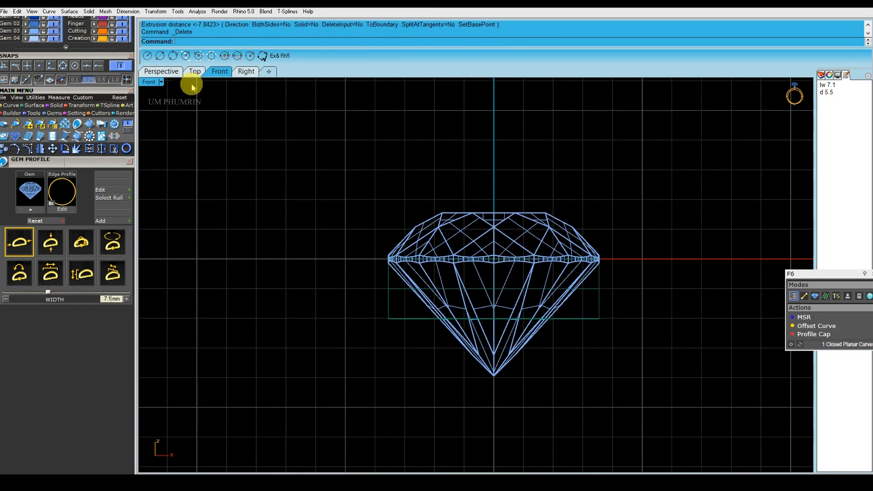
# Step: Offset the extruded band surface inward into a solid with a distance of 0.5
pyautogui.click(178, 72)
pyautogui.keyDown('shift'); pyautogui.moveTo(555, 248); pyautogui.dragTo(575, 250, button='right'); pyautogui.keyUp('shift')
pyautogui.press('Return')
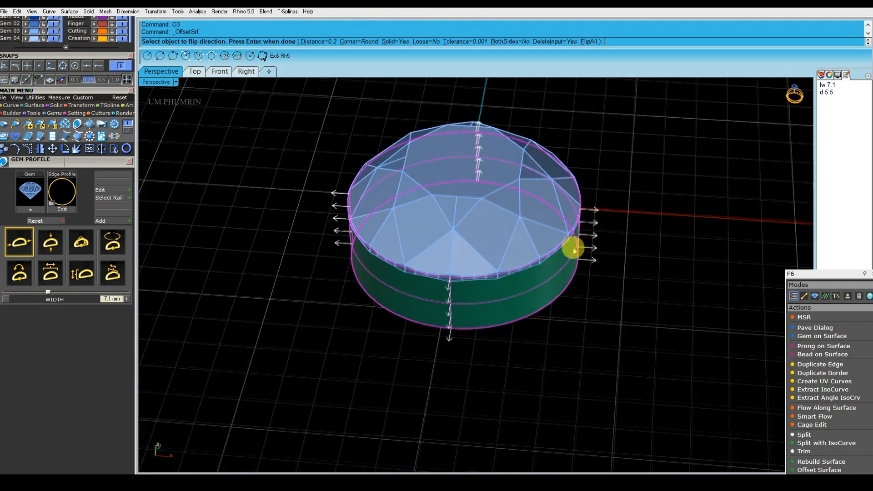
pyautogui.write('f')
pyautogui.press('Return')
pyautogui.write('.5')
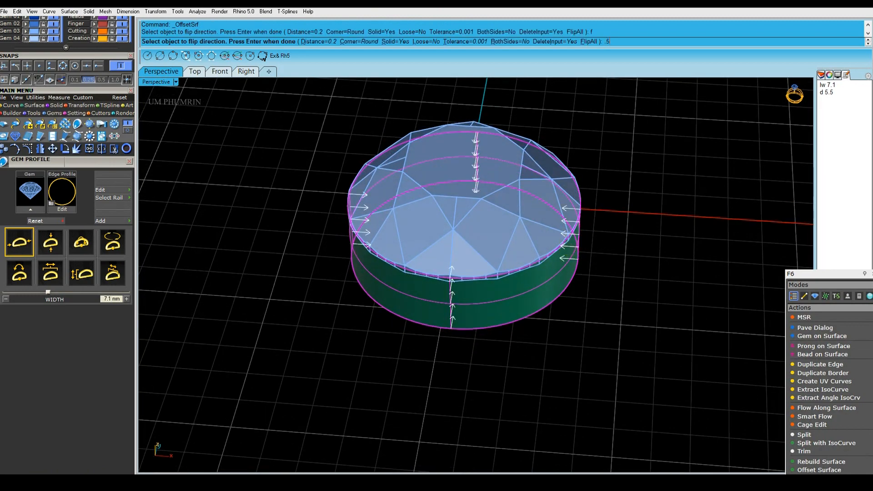
pyautogui.press('Return')
pyautogui.write('O3')
pyautogui.press('Return')
pyautogui.moveTo(660, 226); pyautogui.dragTo(648, 253, button='right')
pyautogui.write('f')
pyautogui.press('Return')
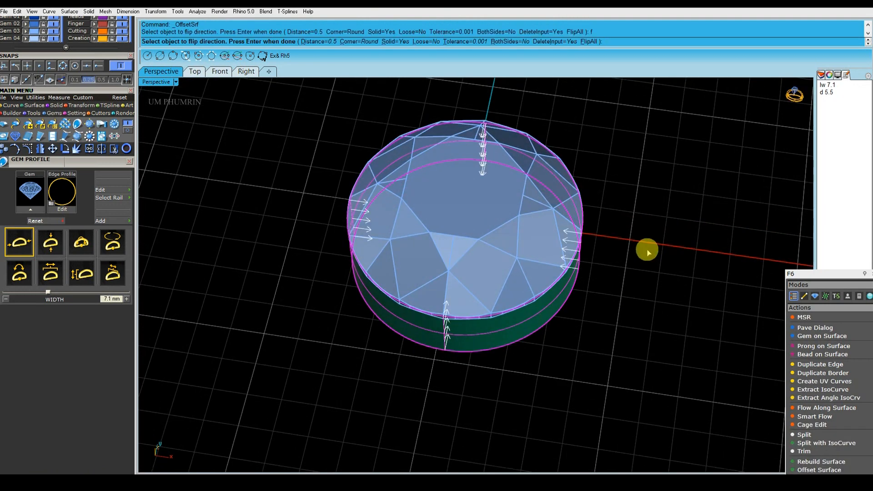
pyautogui.press('Return')
pyautogui.moveTo(645, 251); pyautogui.dragTo(610, 219, button='right')
pyautogui.press('Return')
# Step: Select the solid band under the girdle and show its object properties
pyautogui.moveTo(555, 209); pyautogui.dragTo(558, 225, button='right')
pyautogui.click(558, 223)
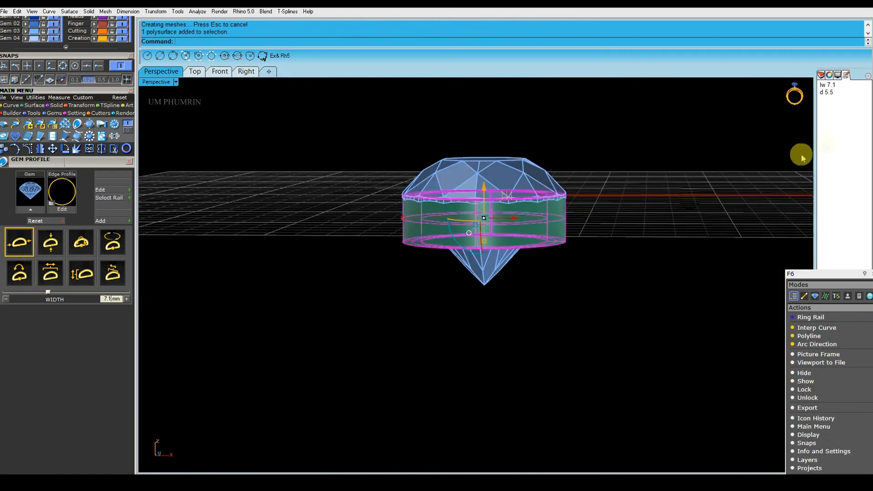
pyautogui.click(828, 75)
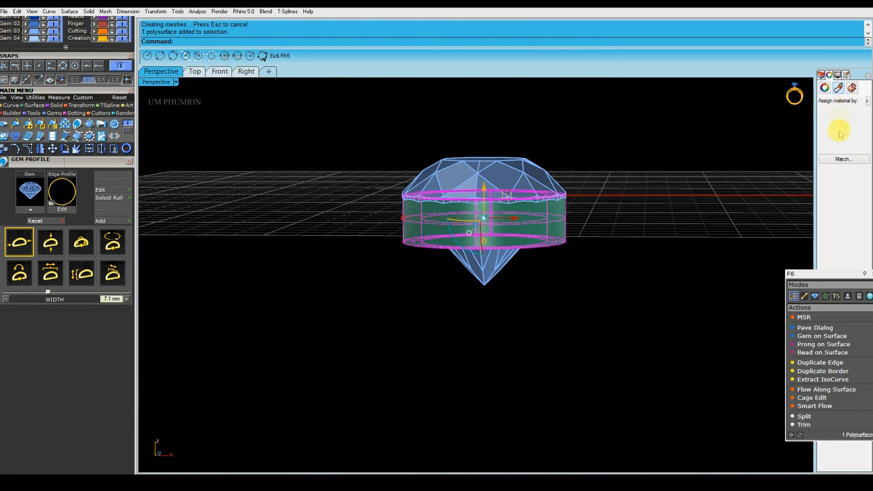
pyautogui.click(826, 89)
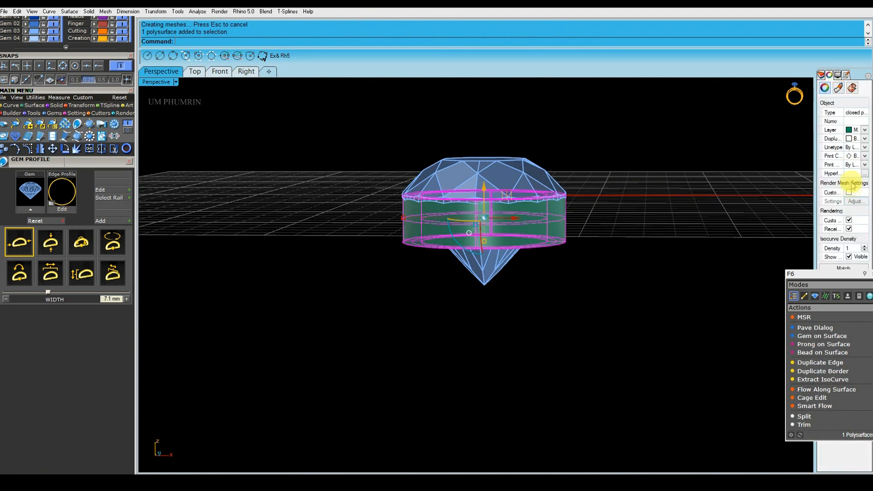
pyautogui.click(751, 220)
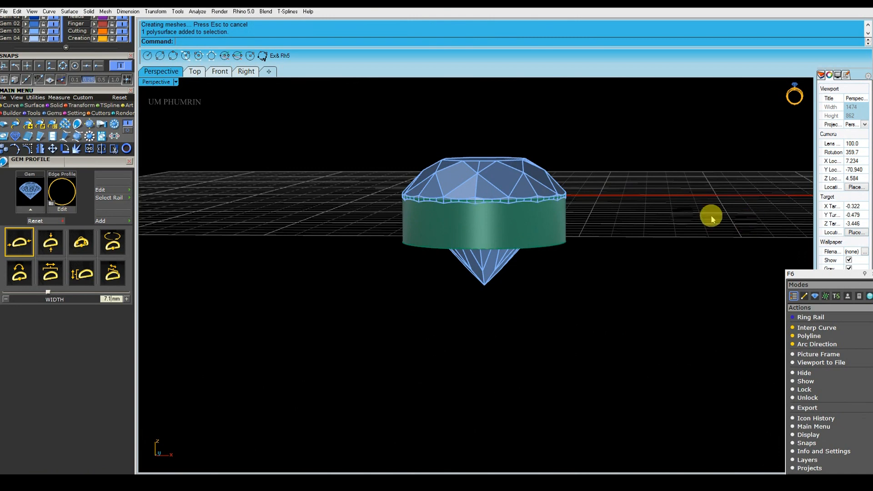
# Step: Delete the solid band around the diamond and save the file
pyautogui.moveTo(662, 206); pyautogui.dragTo(627, 229, button='right')
pyautogui.click(561, 235)
pyautogui.press('Delete')
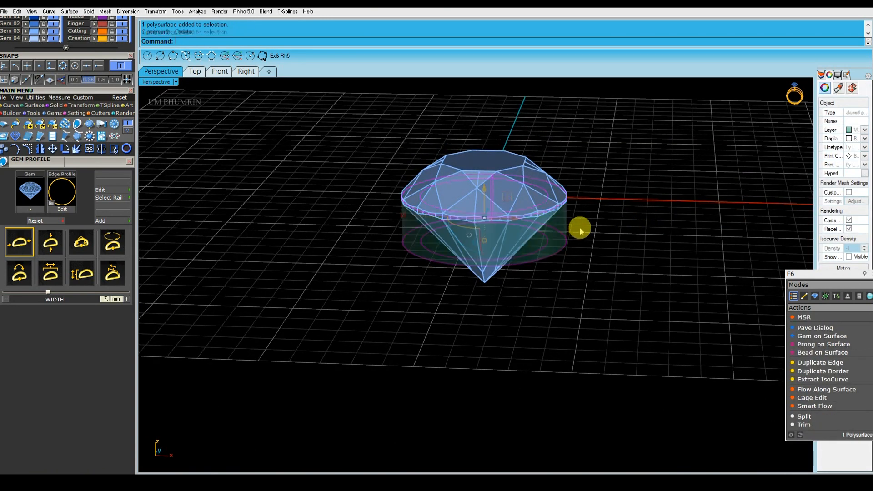
pyautogui.scroll(-2, 622, 223)
pyautogui.hotkey('ctrl', 's')
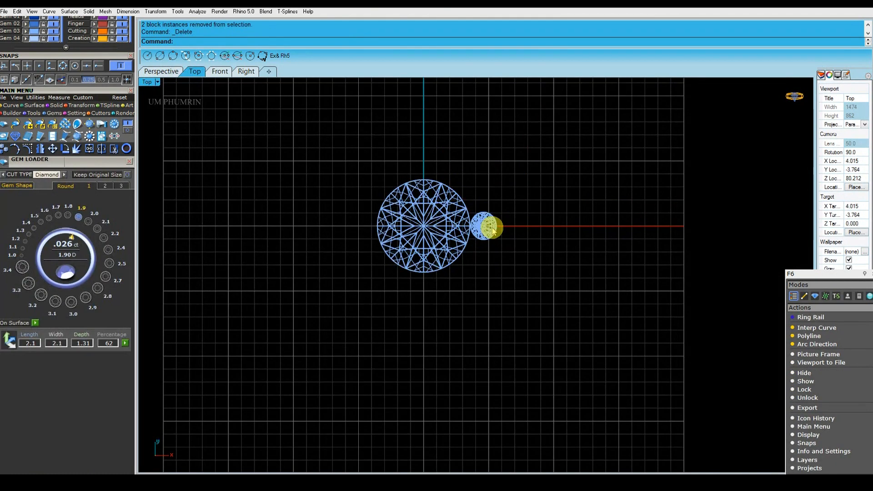
# Step: Polar array the small 2.1 mm round gem around the origin with 13 items over 360 degrees, rotating the copies
pyautogui.press('F7')
pyautogui.moveTo(550, 267); pyautogui.dragTo(577, 311, button='right')
pyautogui.click(510, 260)
pyautogui.moveTo(524, 260); pyautogui.dragTo(542, 293, button='right')
pyautogui.write('A')
pyautogui.press('Return')
pyautogui.write('0')
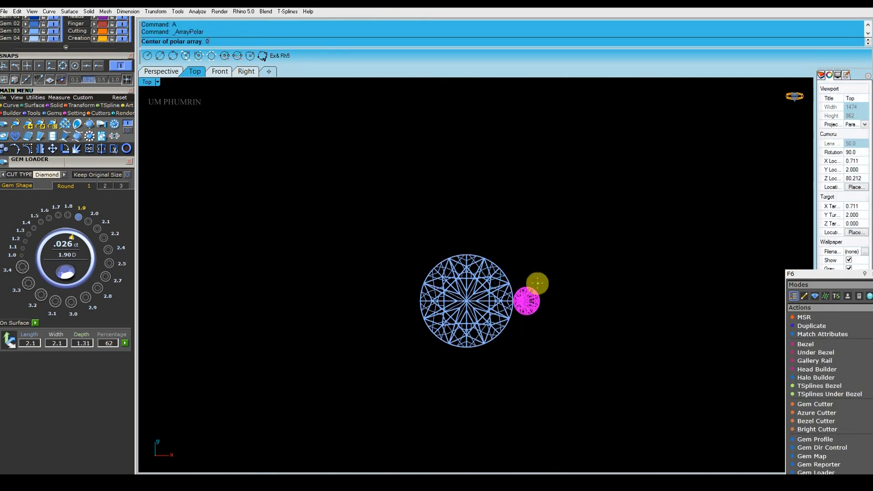
pyautogui.press('Return')
pyautogui.press('Return')
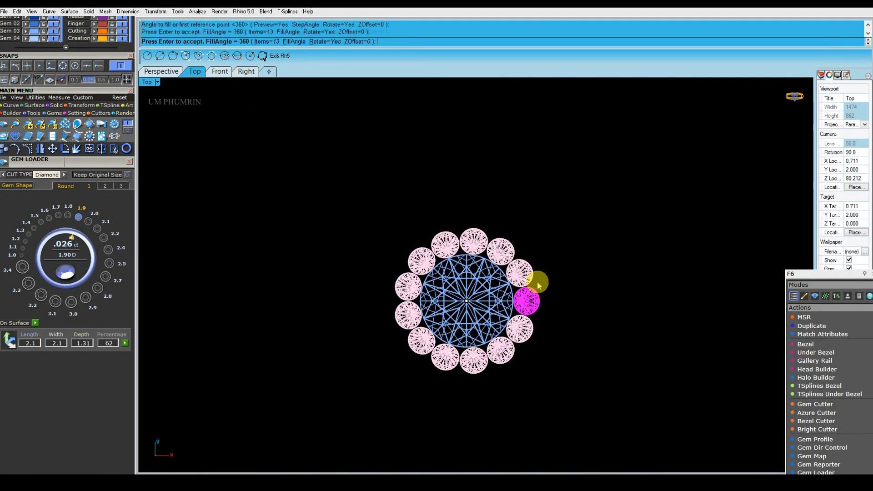
pyautogui.press('Return')
# Step: Measure the gap between two neighbouring halo gems with an aligned dimension
pyautogui.scroll(10, 495, 270)
pyautogui.write('da')
pyautogui.press('Return')
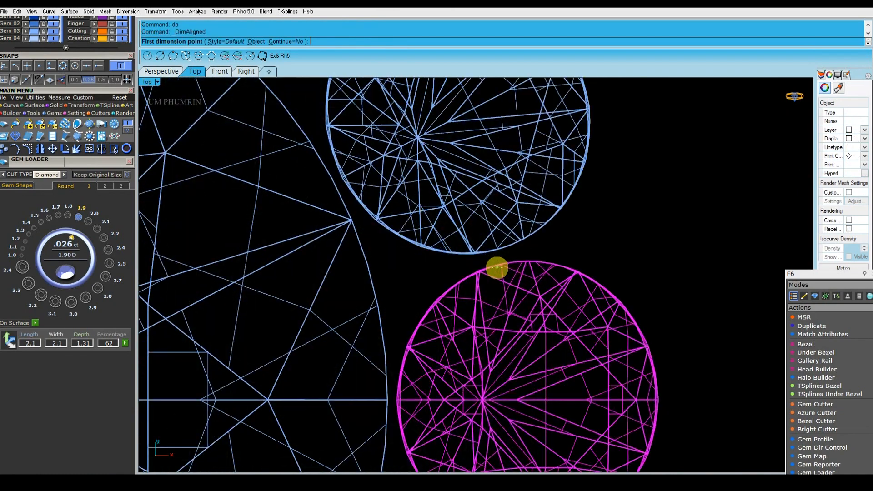
pyautogui.scroll(5, 497, 261)
pyautogui.click(496, 233)
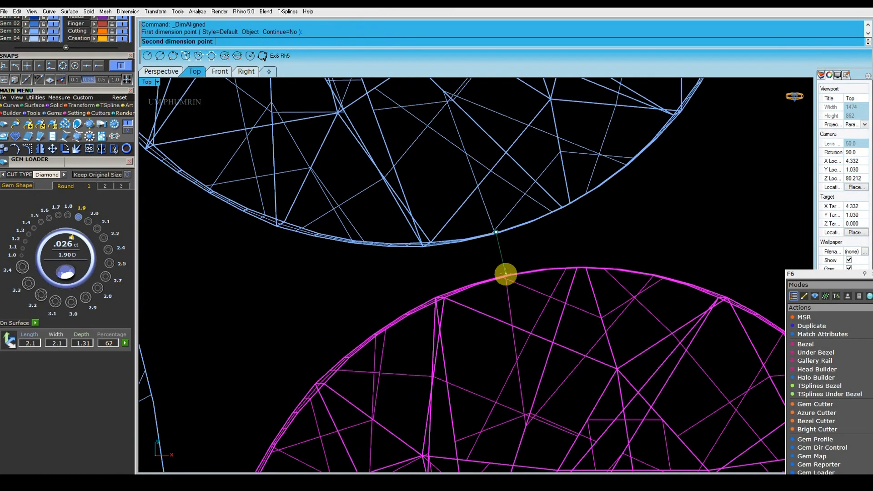
pyautogui.click(505, 274)
pyautogui.click(506, 274)
pyautogui.scroll(-12, 506, 275)
pyautogui.moveTo(519, 249); pyautogui.dragTo(524, 227, button='right')
pyautogui.click(618, 281)
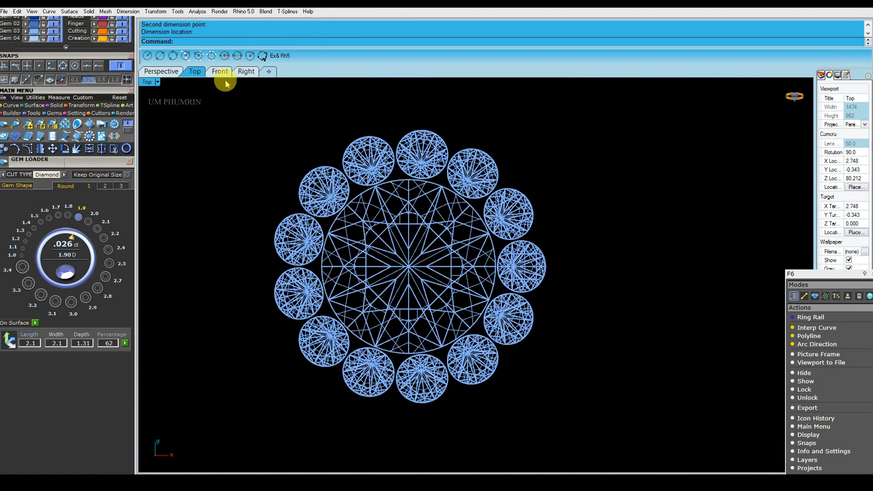
# Step: Group the 13 small halo gems, leaving the central diamond out of the group
pyautogui.click(220, 72)
pyautogui.scroll(-5, 520, 236)
pyautogui.scroll(5, 538, 256)
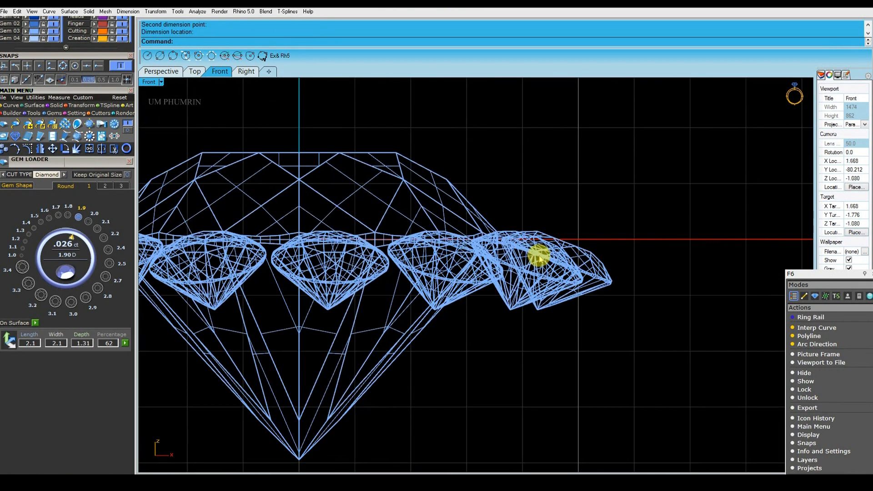
pyautogui.scroll(-3, 480, 237)
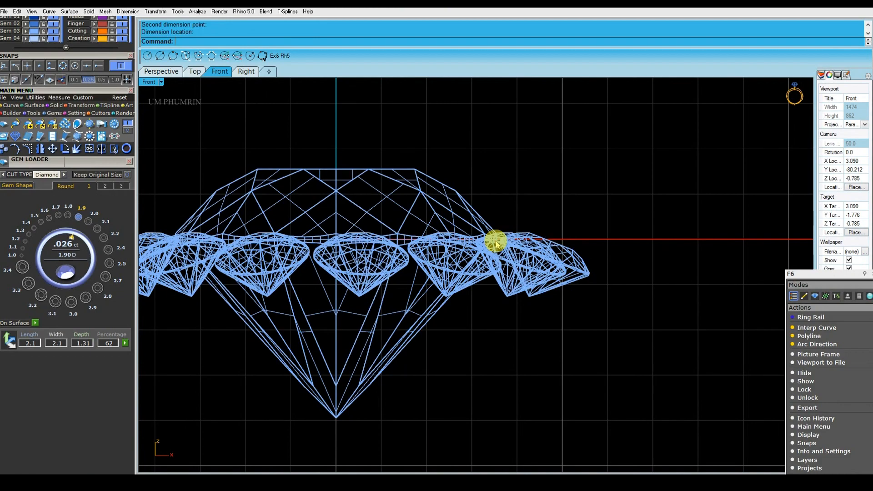
pyautogui.click(175, 73)
pyautogui.moveTo(496, 203); pyautogui.dragTo(576, 328, button='right')
pyautogui.scroll(-4, 566, 325)
pyautogui.moveTo(595, 411); pyautogui.dragTo(296, 153)
pyautogui.scroll(-2, 299, 152)
pyautogui.moveTo(464, 268); pyautogui.dragTo(481, 230, button='right')
pyautogui.keyDown('ctrl'); pyautogui.click(474, 280); pyautogui.keyUp('ctrl')
pyautogui.write('g')
pyautogui.press('Return')
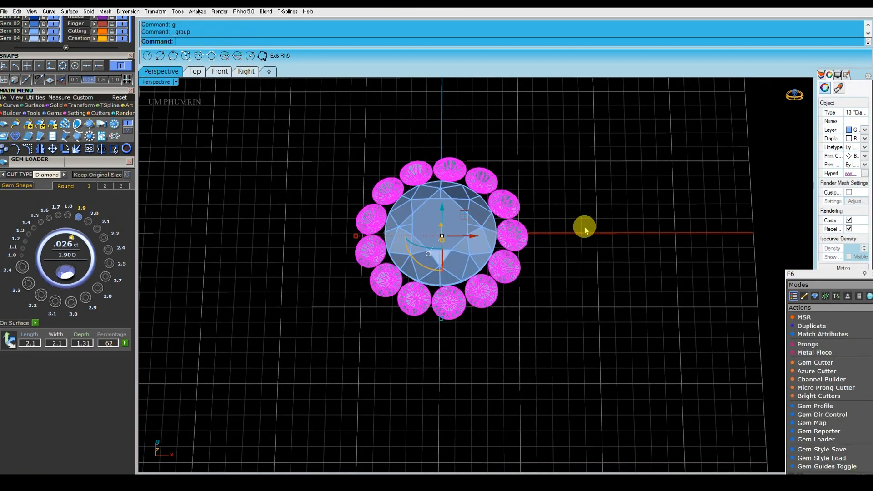
# Step: Build a channel along the halo gems with 100% width and a -1 mm offset
pyautogui.click(820, 379)
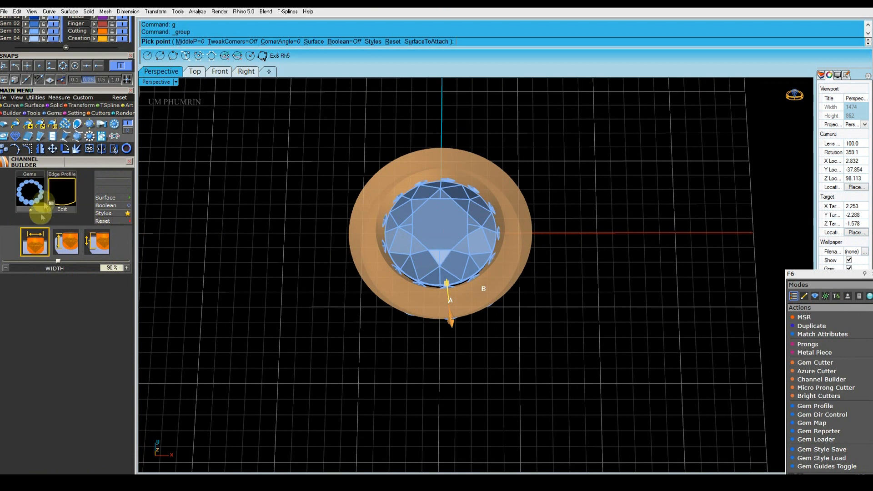
pyautogui.click(37, 245)
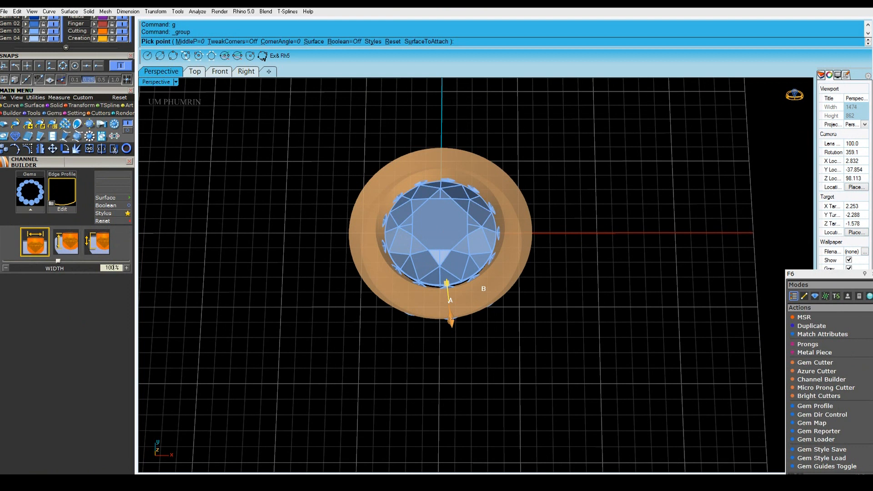
pyautogui.click(38, 247)
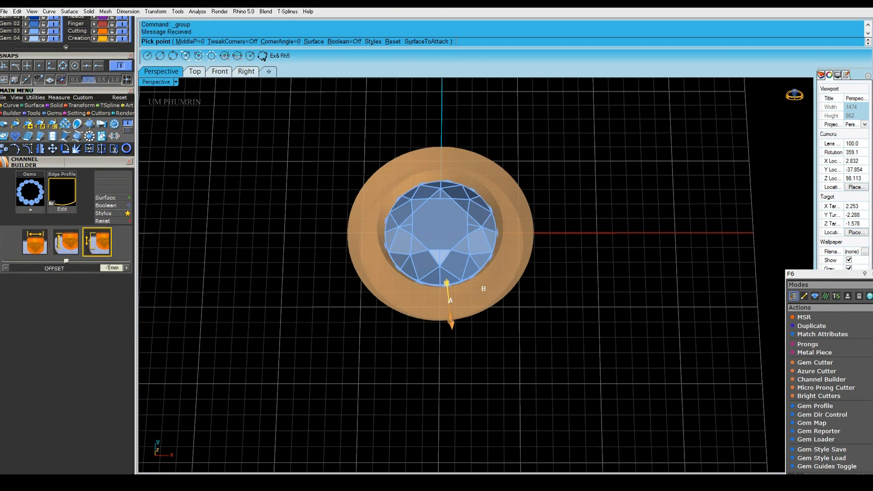
pyautogui.press('Return')
# Step: Delete the channel's other faces, keeping only the ring surface around the halo gems
pyautogui.moveTo(582, 240); pyautogui.dragTo(566, 170, button='right')
pyautogui.rightClick(537, 230)
pyautogui.scroll(6, 531, 232)
pyautogui.moveTo(532, 233); pyautogui.dragTo(514, 287, button='right')
pyautogui.press('Return')
pyautogui.press('Delete')
# Step: Assign the channel's ring surface to the Metal 01 layer
pyautogui.click(514, 294)
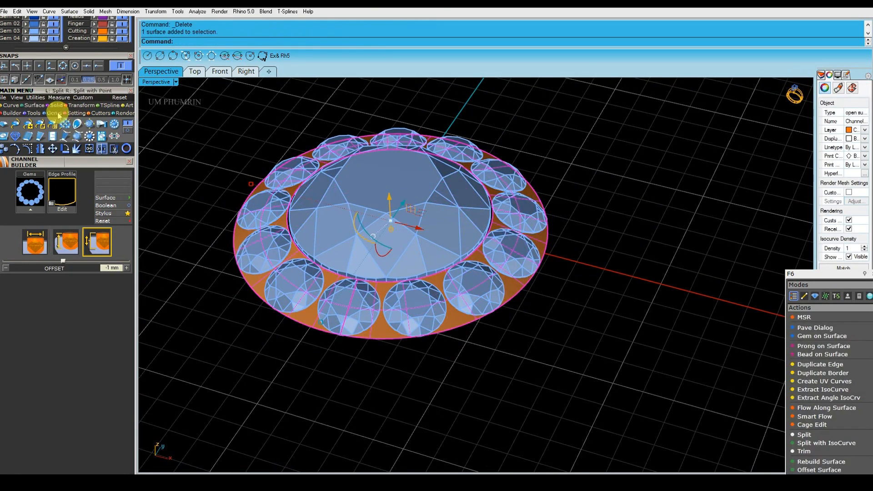
pyautogui.moveTo(67, 55); pyautogui.dragTo(75, 164)
pyautogui.click(28, 92)
pyautogui.moveTo(393, 184); pyautogui.dragTo(483, 270, button='right')
pyautogui.scroll(4, 484, 269)
pyautogui.moveTo(506, 230); pyautogui.dragTo(512, 263, button='right')
pyautogui.click(497, 272)
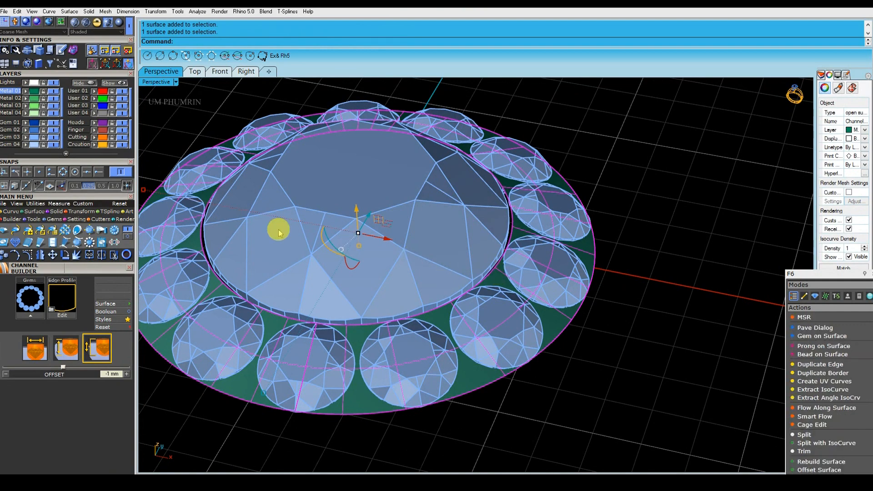
# Step: Hide the large central diamond inside the halo
pyautogui.click(429, 231)
pyautogui.click(79, 83)
pyautogui.moveTo(482, 241); pyautogui.dragTo(395, 243, button='right')
# Step: Extend the inner edge of the halo's metal ring surface inward with an extension factor of 0.7
pyautogui.click(35, 210)
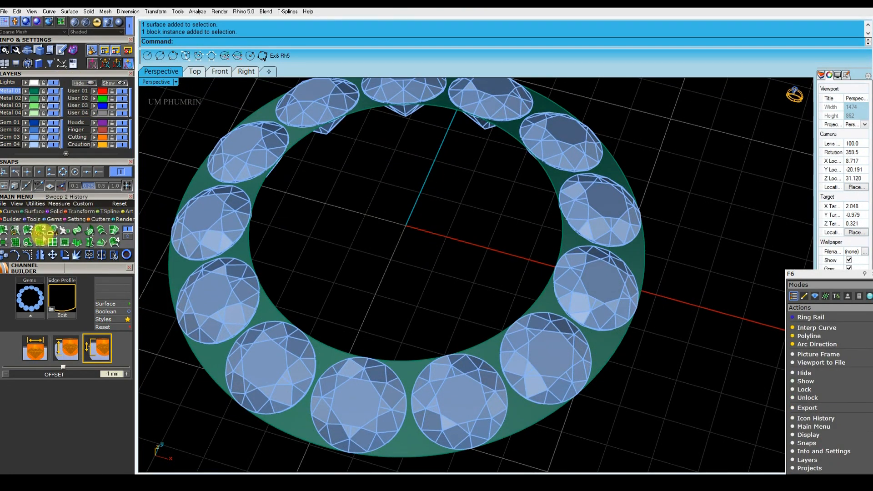
pyautogui.click(42, 236)
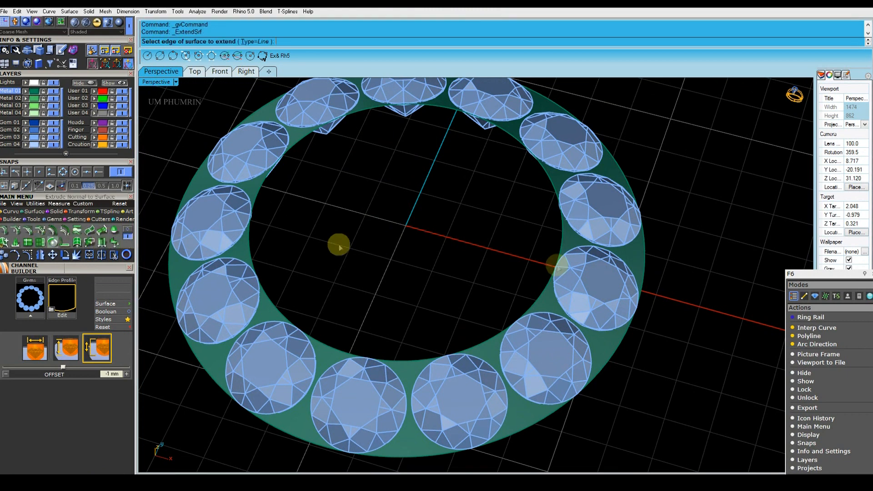
pyautogui.click(560, 244)
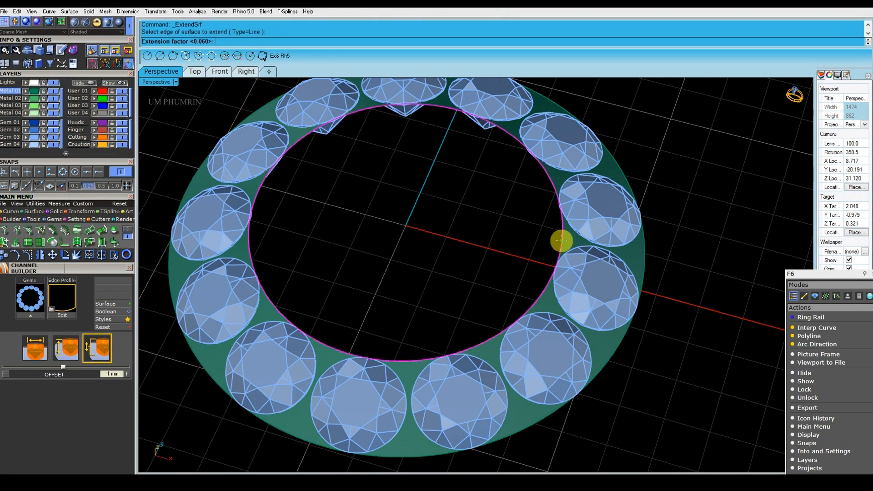
pyautogui.write('.7')
pyautogui.press('Return')
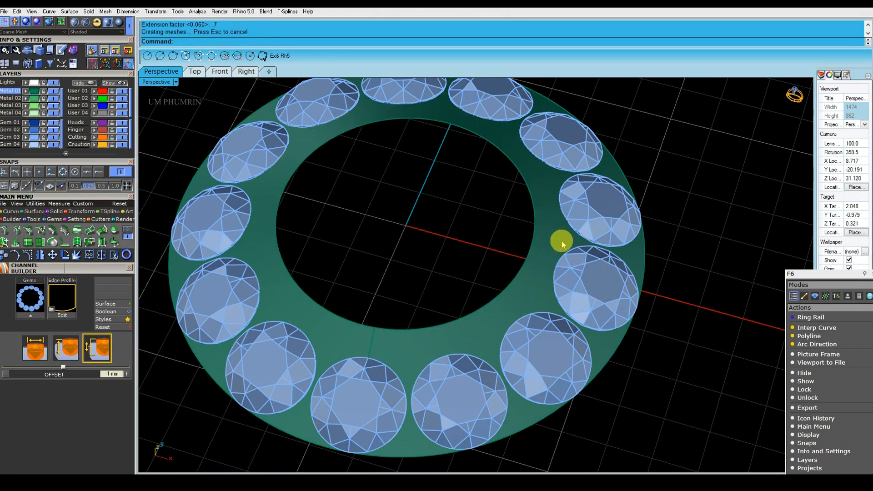
# Step: Turn off the isocurve display of the extended metal ring surface
pyautogui.moveTo(576, 256); pyautogui.dragTo(434, 223, button='right')
pyautogui.click(500, 283)
pyautogui.keyDown('shift'); pyautogui.moveTo(512, 259); pyautogui.dragTo(366, 183, button='right'); pyautogui.keyUp('shift')
pyautogui.click(848, 257)
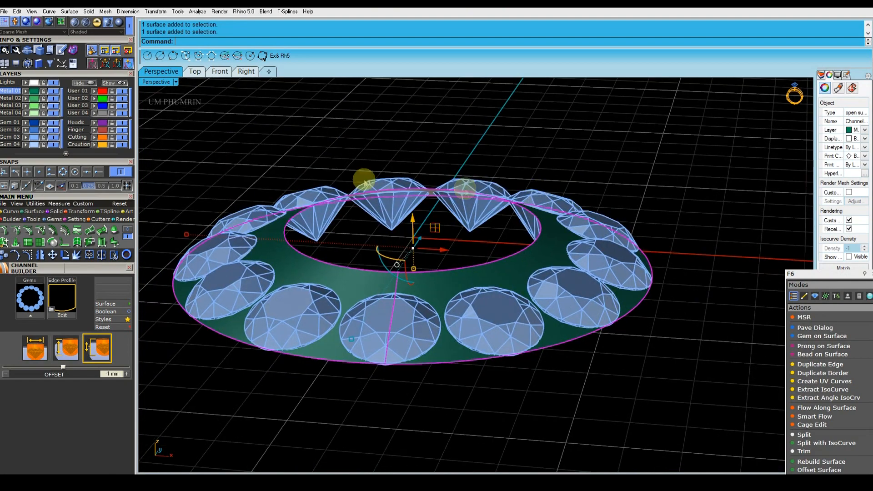
# Step: Unhide the large central diamond inside the halo
pyautogui.click(118, 84)
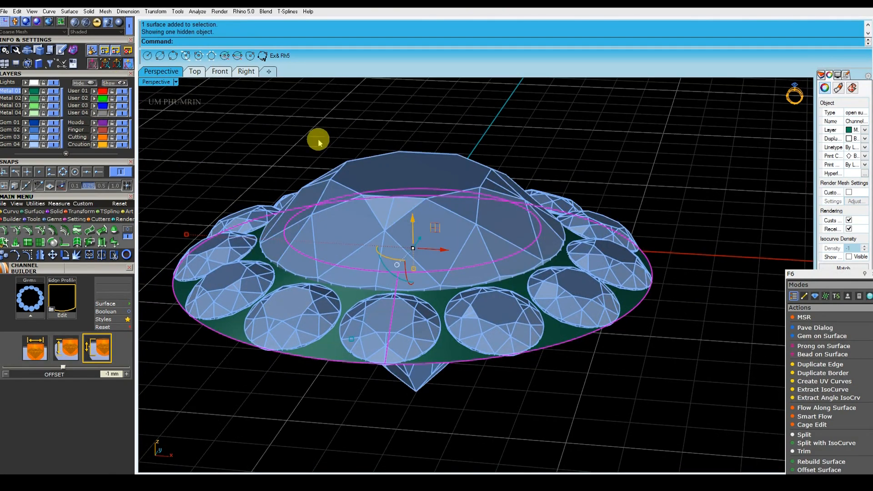
pyautogui.scroll(5, 557, 219)
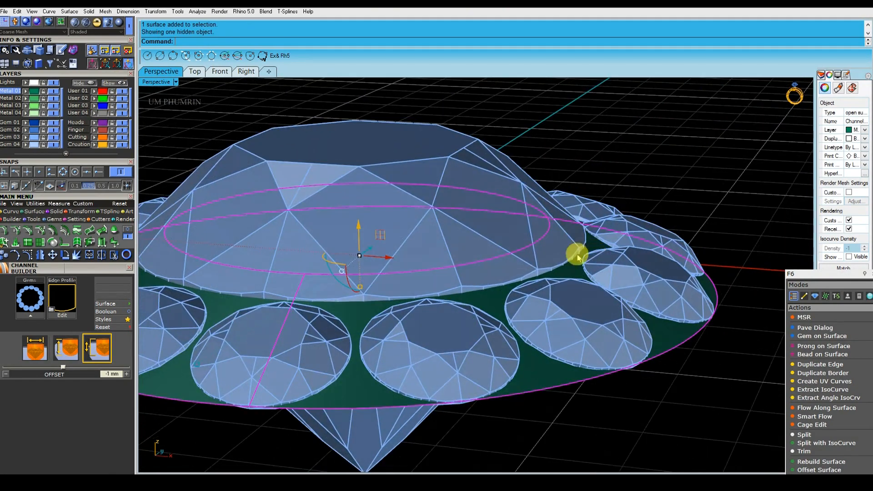
pyautogui.scroll(-4, 544, 251)
pyautogui.moveTo(543, 251); pyautogui.dragTo(555, 231, button='right')
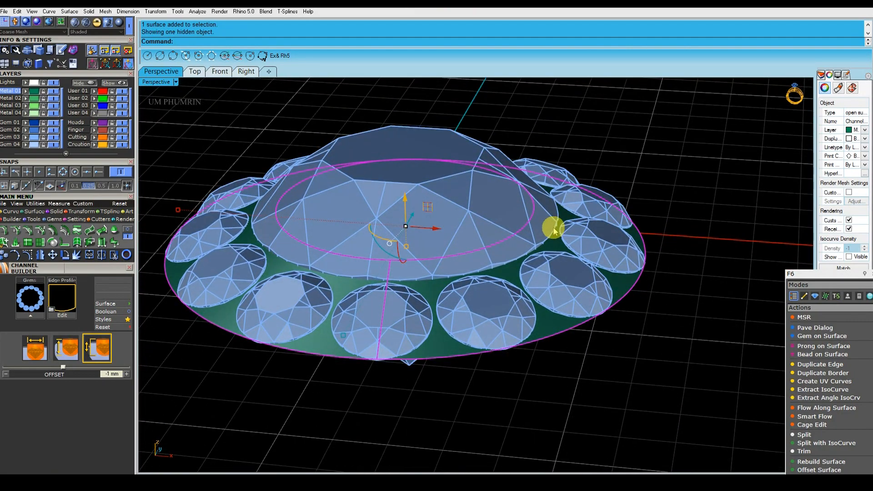
# Step: Try a solid surface offset of the metal ring with distance 0.8 and the direction flipped to point downward
pyautogui.write('3')
pyautogui.press('Return')
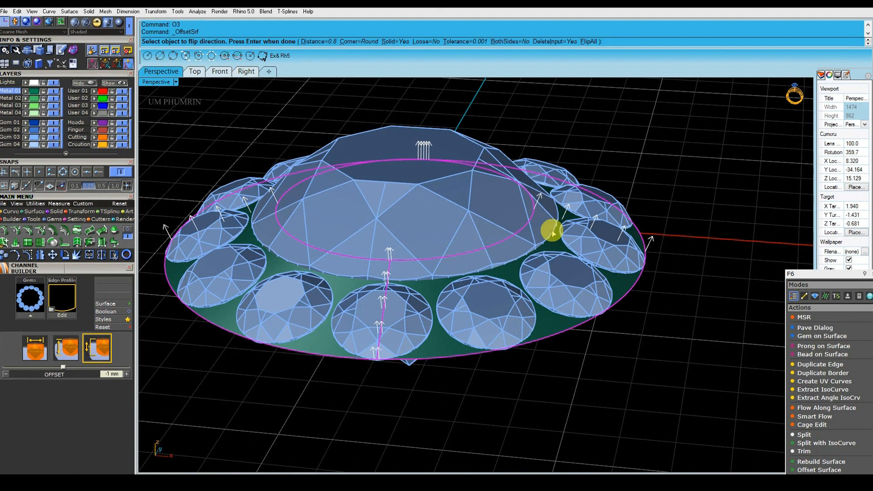
pyautogui.moveTo(552, 232); pyautogui.dragTo(594, 213, button='right')
pyautogui.write('f')
pyautogui.press('Return')
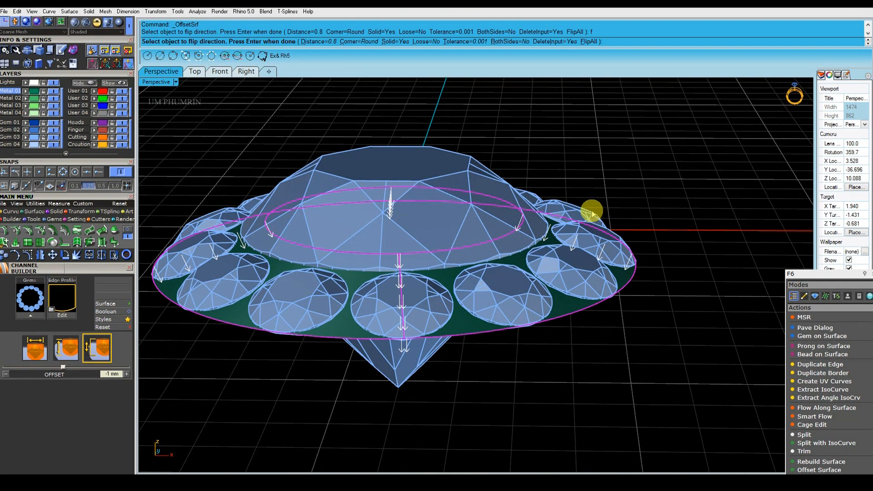
pyautogui.press('Return')
pyautogui.moveTo(591, 210); pyautogui.dragTo(623, 257, button='right')
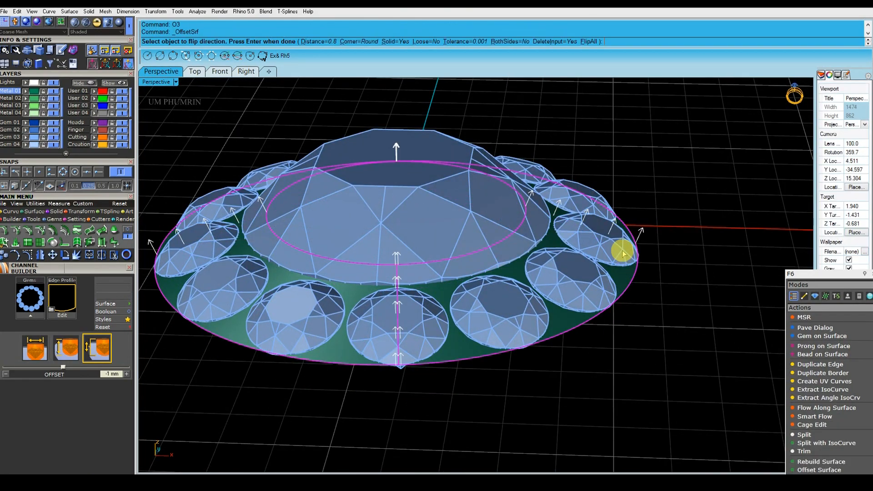
# Step: Try a downward solid offset of the metal ring surface with distance 1.2, and undo it
pyautogui.write('f')
pyautogui.press('Return')
pyautogui.write('1.2')
pyautogui.press('Return')
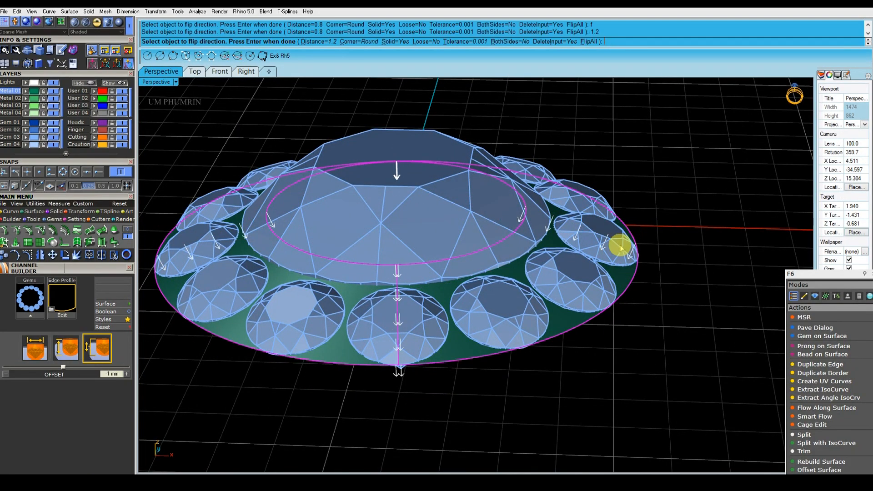
pyautogui.moveTo(666, 271)
pyautogui.mouseDown(button='right')
pyautogui.moveTo(717, 218)
pyautogui.moveTo(685, 235)
pyautogui.moveTo(743, 226)
pyautogui.moveTo(644, 236)
pyautogui.moveTo(660, 272)
pyautogui.mouseUp(button='right')
pyautogui.hotkey('ctrl', 'z')
# Step: Offset the metal ring surface downward into a solid with distance 1.2, deleting the input surface
pyautogui.press('Return')
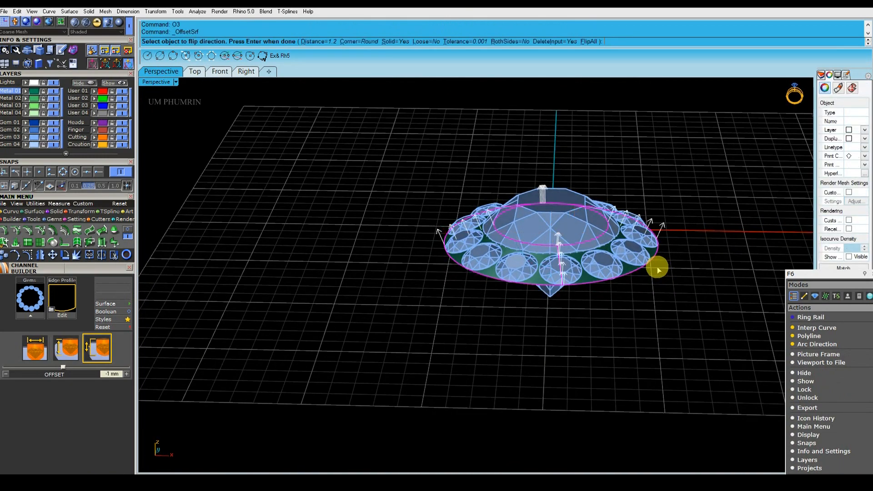
pyautogui.write('f')
pyautogui.press('Return')
pyautogui.write('1.')
pyautogui.press('Return')
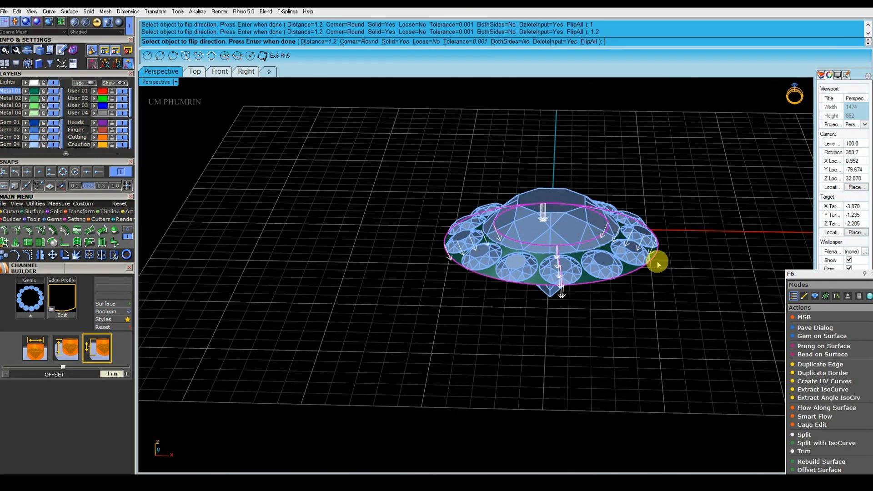
pyautogui.press('Return')
pyautogui.moveTo(659, 259); pyautogui.dragTo(694, 224, button='right')
pyautogui.moveTo(711, 236); pyautogui.dragTo(664, 284, button='right')
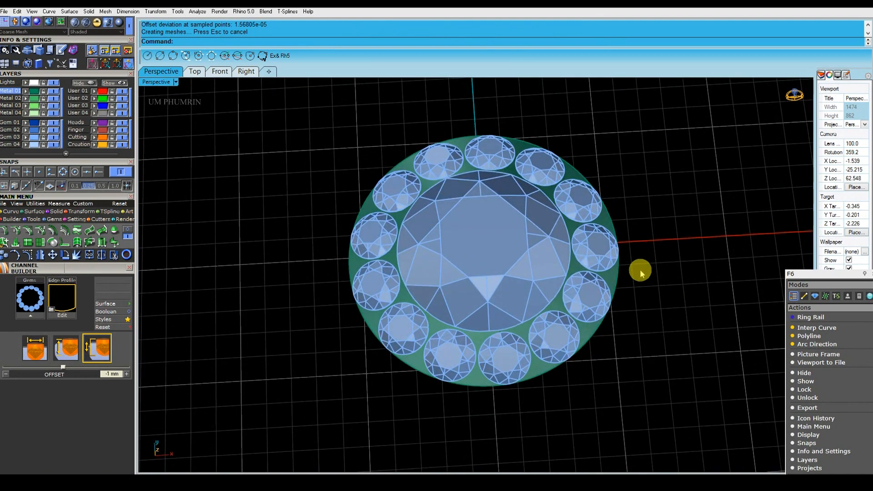
# Step: Start a Prong on Surface on the metal ring, flip the prong's direction and set its fillet to 75
pyautogui.click(515, 268)
pyautogui.click(658, 279)
pyautogui.write('ps')
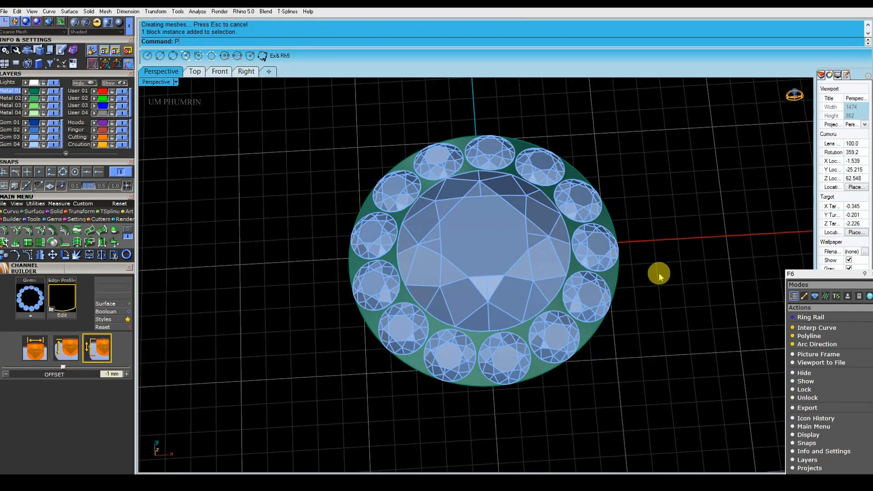
pyautogui.press('Return')
pyautogui.moveTo(662, 282); pyautogui.dragTo(596, 305, button='right')
pyautogui.scroll(5, 457, 362)
pyautogui.click(515, 337)
pyautogui.scroll(6, 512, 336)
pyautogui.keyDown('shift'); pyautogui.moveTo(512, 336); pyautogui.dragTo(480, 314, button='right'); pyautogui.keyUp('shift')
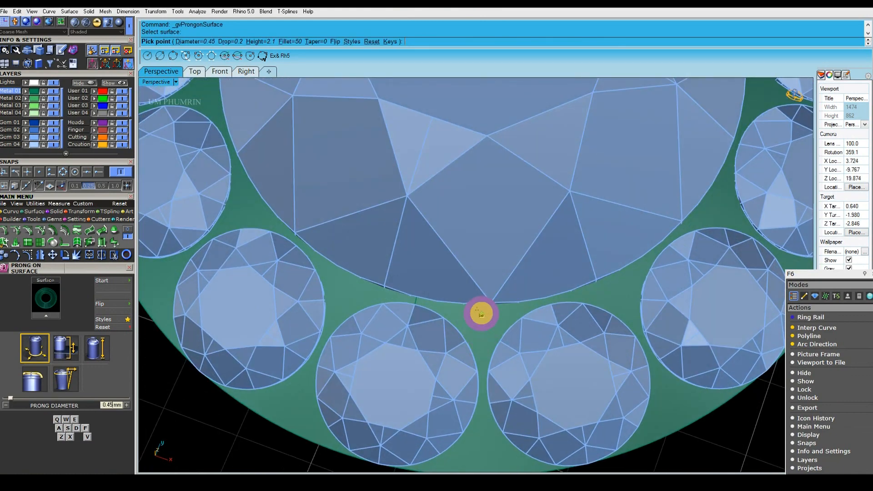
pyautogui.click(335, 42)
pyautogui.click(287, 41)
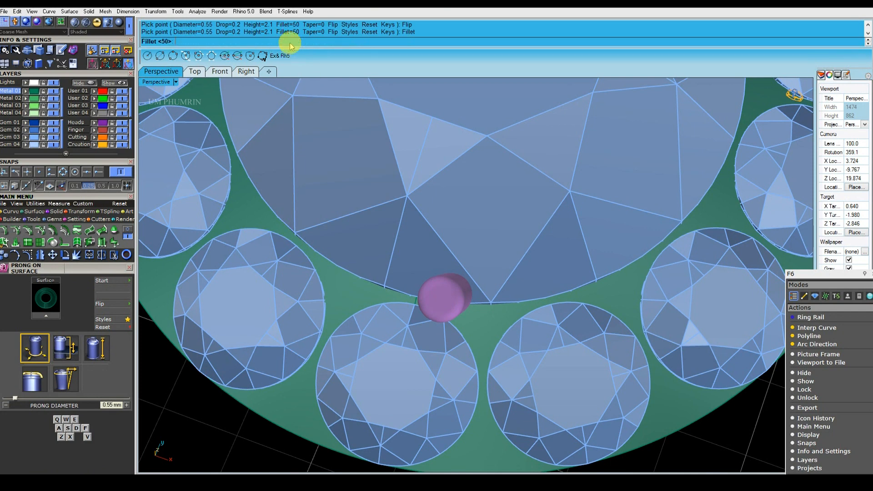
pyautogui.press('Return')
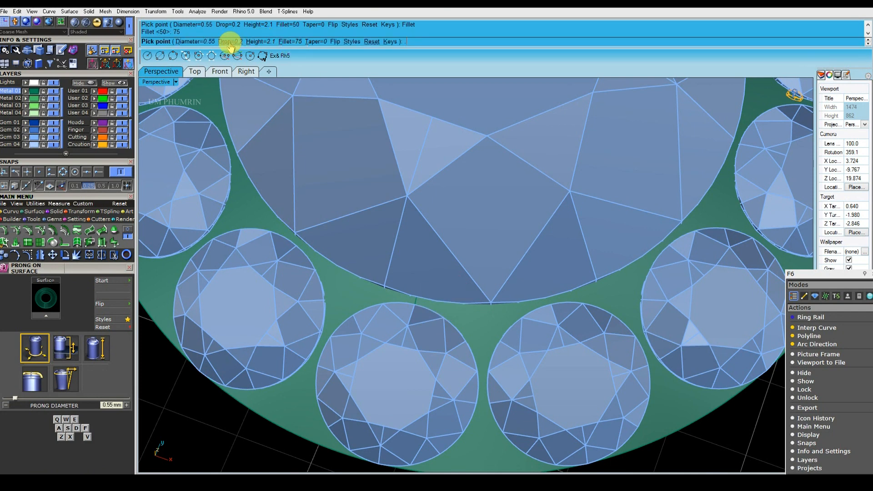
# Step: Set the prong's diameter to 0.75 mm and its drop to 0.5
pyautogui.moveTo(478, 328)
pyautogui.mouseDown(button='right')
pyautogui.moveTo(487, 304)
pyautogui.moveTo(484, 313)
pyautogui.mouseUp(button='right')
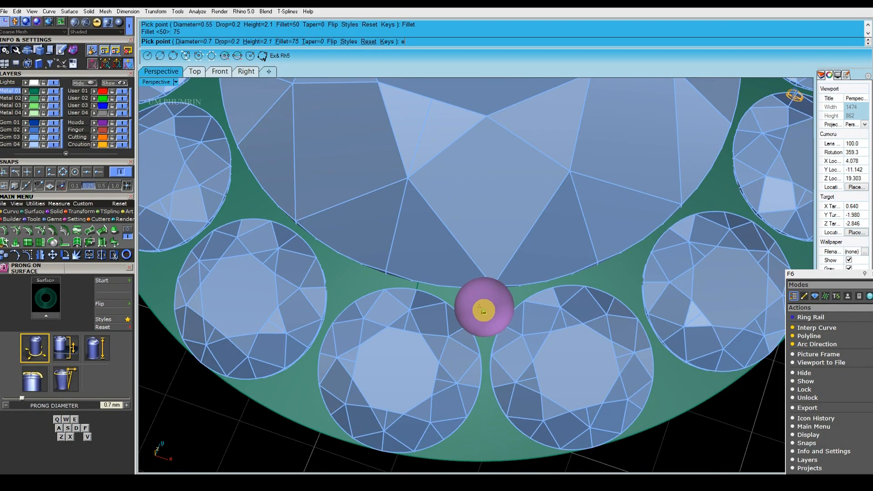
pyautogui.scroll(-5, 483, 313)
pyautogui.moveTo(483, 310)
pyautogui.mouseDown(button='right')
pyautogui.moveTo(590, 246)
pyautogui.moveTo(482, 308)
pyautogui.mouseUp(button='right')
pyautogui.scroll(5, 482, 309)
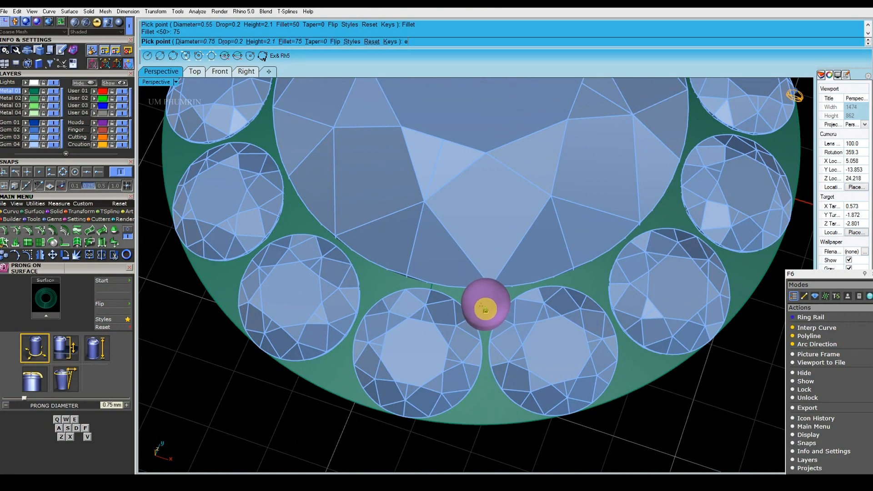
pyautogui.scroll(-4, 484, 310)
pyautogui.moveTo(485, 309); pyautogui.dragTo(550, 262, button='right')
pyautogui.scroll(2, 485, 314)
pyautogui.scroll(-2, 483, 304)
pyautogui.click(231, 43)
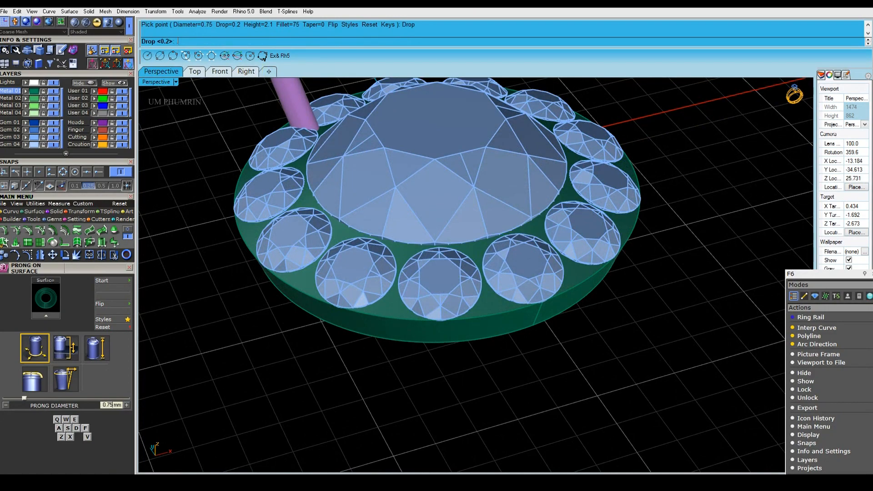
pyautogui.write('.5')
pyautogui.press('Return')
# Step: Reduce the prong's diameter to 0.7 mm and place it between two halo gems at the edge of the central diamond
pyautogui.moveTo(531, 232); pyautogui.dragTo(475, 270, button='right')
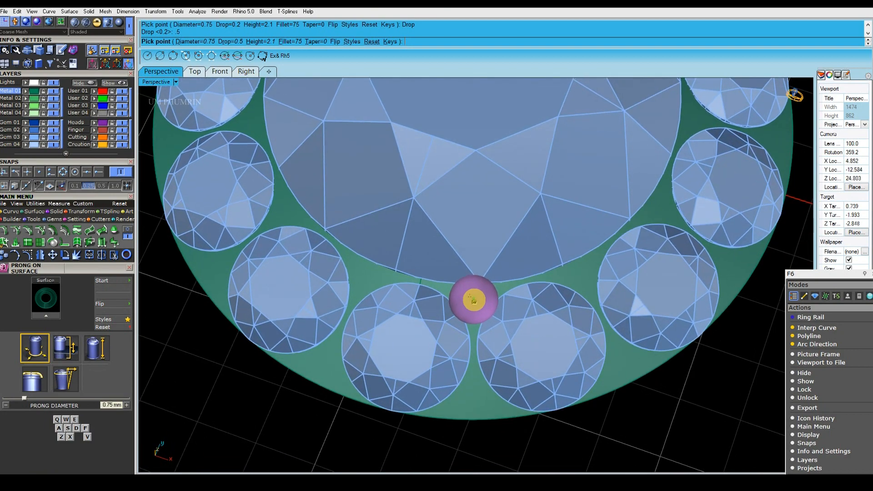
pyautogui.scroll(2, 470, 299)
pyautogui.write('q')
pyautogui.moveTo(474, 301)
pyautogui.mouseDown(button='right')
pyautogui.moveTo(473, 311)
pyautogui.moveTo(477, 299)
pyautogui.mouseUp(button='right')
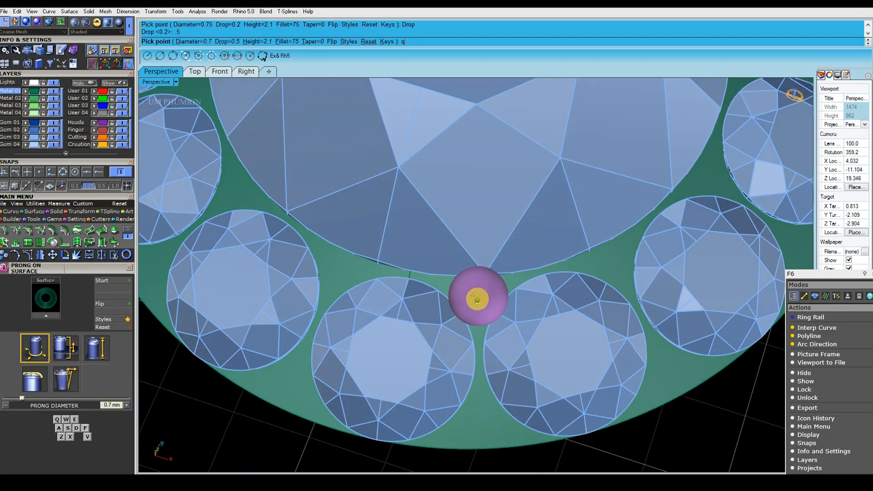
pyautogui.scroll(-5, 476, 298)
pyautogui.moveTo(477, 299); pyautogui.dragTo(415, 278, button='right')
pyautogui.press('BackSpace')
pyautogui.scroll(6, 415, 278)
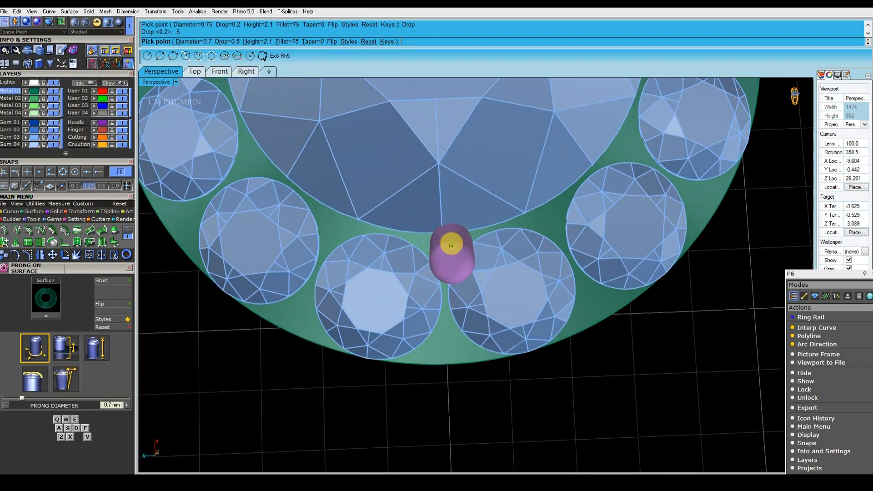
pyautogui.scroll(5, 451, 227)
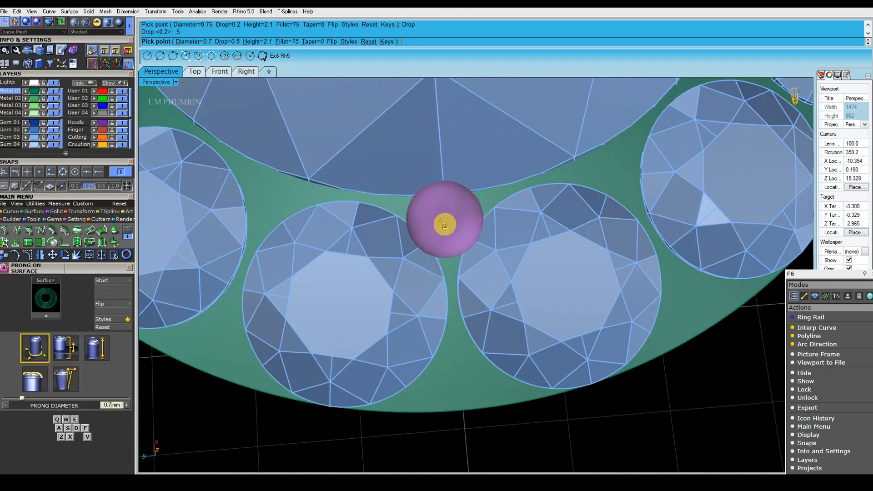
pyautogui.click(445, 224)
# Step: Open the new prong in the gem positioner and adjust its placement between the two halo gems in the top view
pyautogui.scroll(-5, 445, 225)
pyautogui.moveTo(444, 225); pyautogui.dragTo(511, 251, button='right')
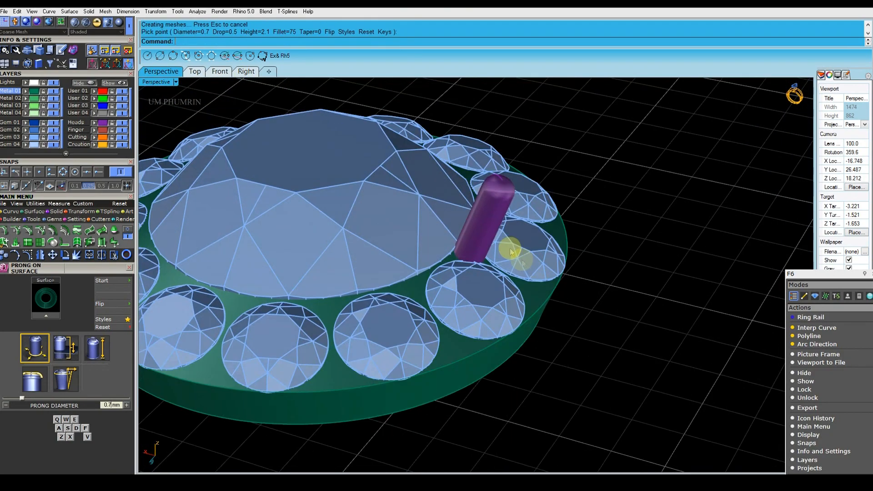
pyautogui.click(490, 218)
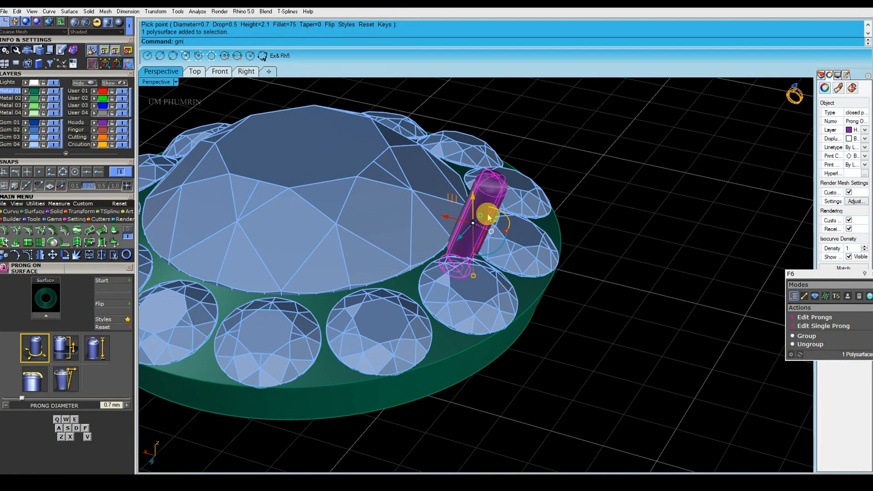
pyautogui.press('Return')
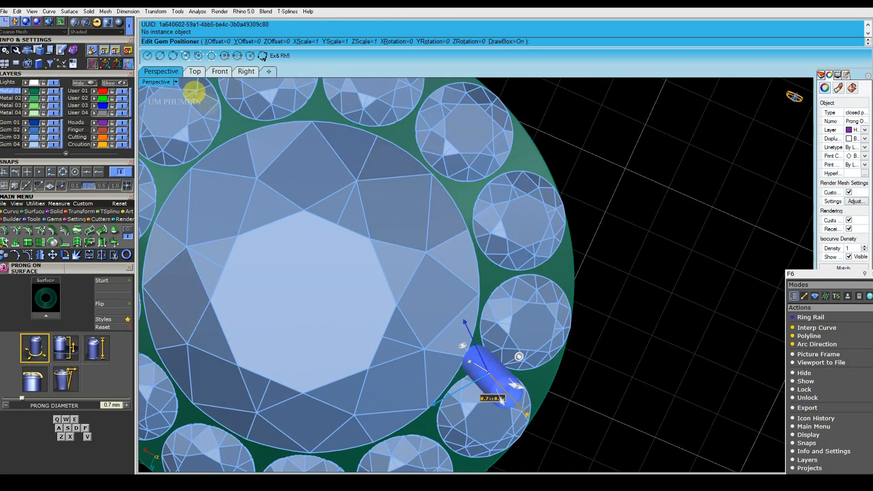
pyautogui.click(194, 71)
pyautogui.moveTo(467, 258); pyautogui.dragTo(561, 247, button='right')
pyautogui.scroll(3, 387, 227)
pyautogui.scroll(3, 361, 211)
pyautogui.moveTo(387, 274); pyautogui.dragTo(418, 291)
pyautogui.moveTo(485, 215); pyautogui.dragTo(494, 248, button='right')
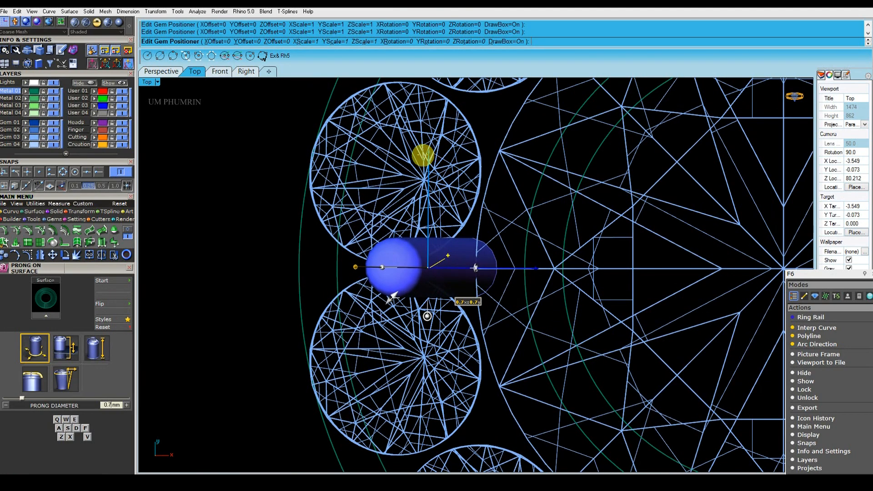
# Step: Fine-tune the prong's rotation about its X axis in the right view so it stands vertical
pyautogui.click(245, 71)
pyautogui.scroll(8, 478, 287)
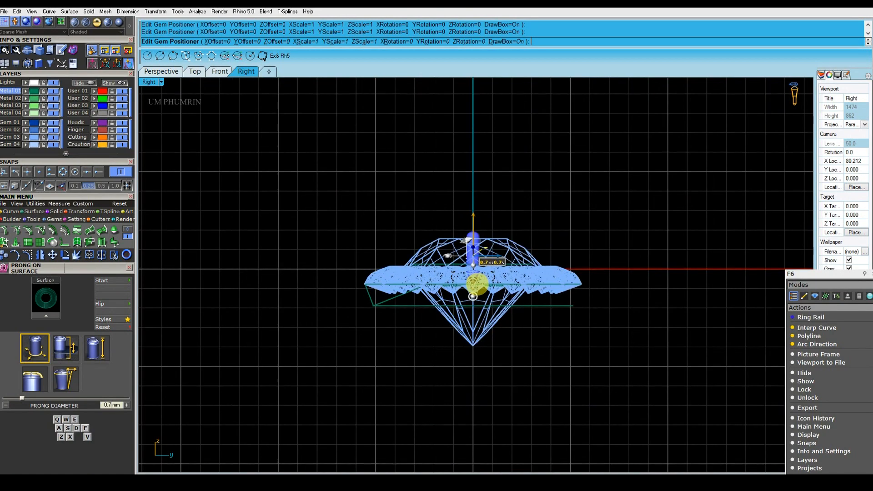
pyautogui.moveTo(474, 287); pyautogui.dragTo(478, 326, button='right')
pyautogui.moveTo(469, 333); pyautogui.dragTo(470, 336)
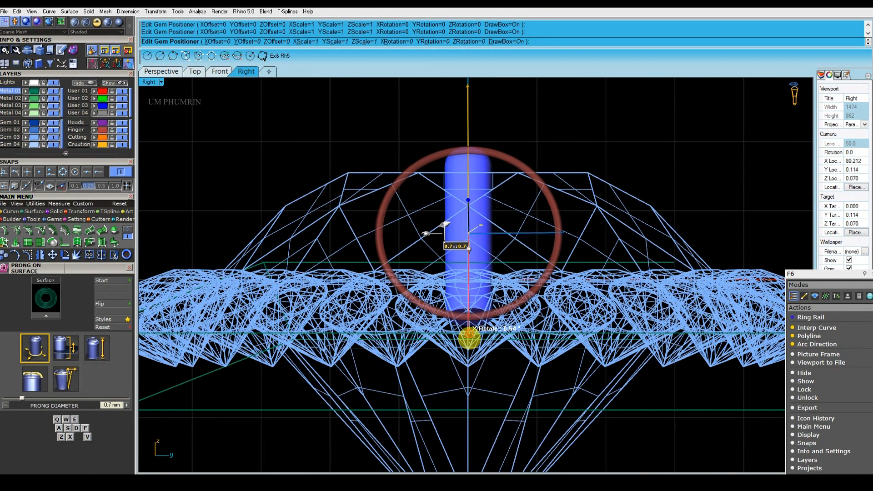
pyautogui.moveTo(469, 335); pyautogui.dragTo(462, 337)
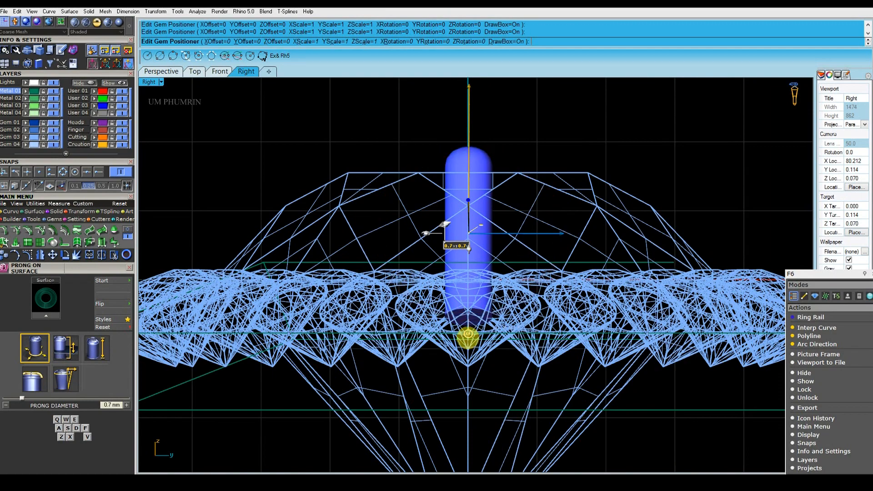
# Step: Adjust the tall prong with the gem positioner handles in the perspective view so it sits between the two halo gems
pyautogui.click(166, 71)
pyautogui.moveTo(459, 229); pyautogui.dragTo(541, 230, button='right')
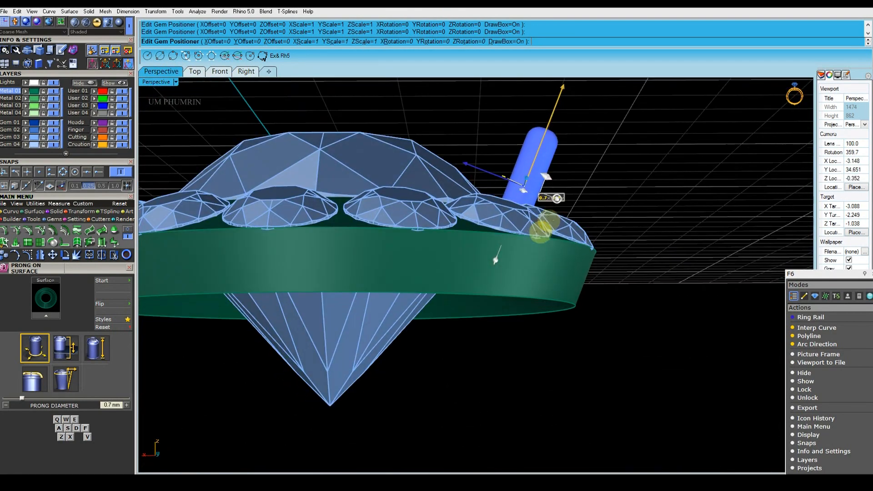
pyautogui.moveTo(557, 200); pyautogui.dragTo(569, 192)
pyautogui.moveTo(553, 189); pyautogui.dragTo(484, 197, button='right')
pyautogui.scroll(6, 483, 246)
pyautogui.moveTo(514, 347); pyautogui.dragTo(499, 344)
pyautogui.moveTo(547, 277); pyautogui.dragTo(446, 316, button='right')
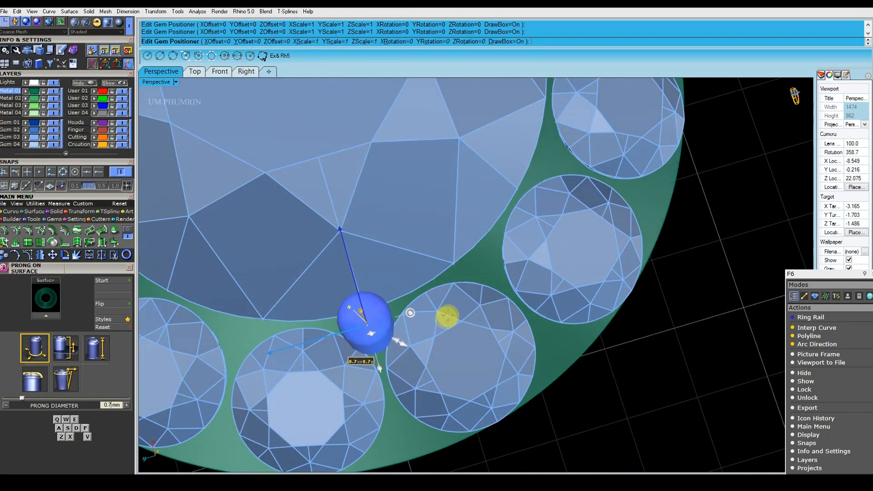
# Step: Make a last small adjustment to the tall prong's placement and accept the gem positioner edit
pyautogui.scroll(3, 414, 245)
pyautogui.moveTo(389, 221); pyautogui.dragTo(549, 169, button='right')
pyautogui.moveTo(556, 158)
pyautogui.mouseDown()
pyautogui.moveTo(564, 136)
pyautogui.moveTo(560, 158)
pyautogui.mouseUp()
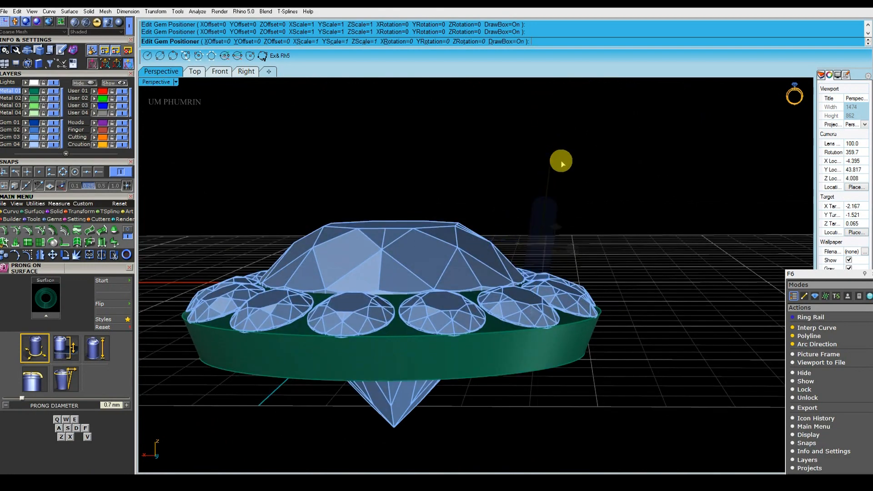
pyautogui.rightClick(563, 165)
pyautogui.scroll(-4, 576, 181)
pyautogui.moveTo(578, 183); pyautogui.dragTo(550, 264, button='right')
pyautogui.click(548, 266)
pyautogui.moveTo(666, 261); pyautogui.dragTo(497, 341, button='right')
pyautogui.click(675, 248)
# Step: Start Prong on Surface on the halo base, with a diameter of 0.55 mm and a height of 0.7
pyautogui.scroll(6, 505, 337)
pyautogui.moveTo(530, 314); pyautogui.dragTo(531, 292, button='right')
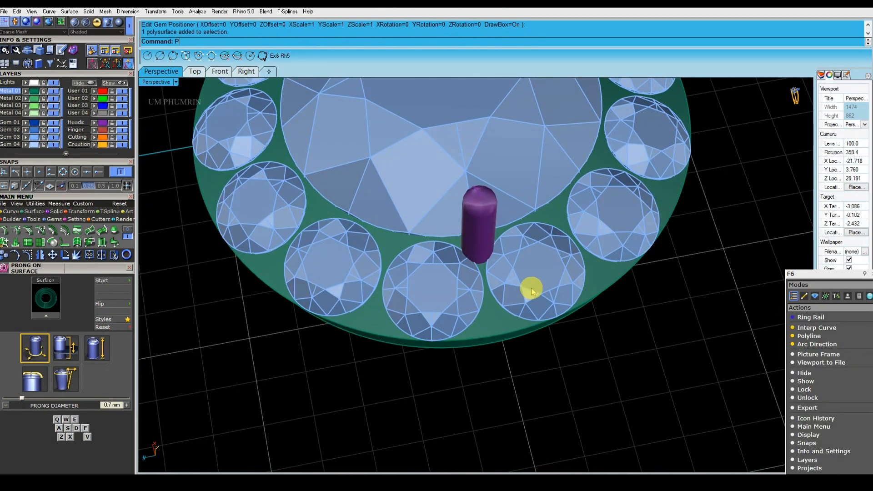
pyautogui.press('Return')
pyautogui.click(493, 327)
pyautogui.scroll(2, 483, 321)
pyautogui.moveTo(483, 322)
pyautogui.mouseDown(button='right')
pyautogui.moveTo(470, 327)
pyautogui.moveTo(489, 306)
pyautogui.mouseUp(button='right')
pyautogui.press('w')
pyautogui.press('q')
pyautogui.press('a')
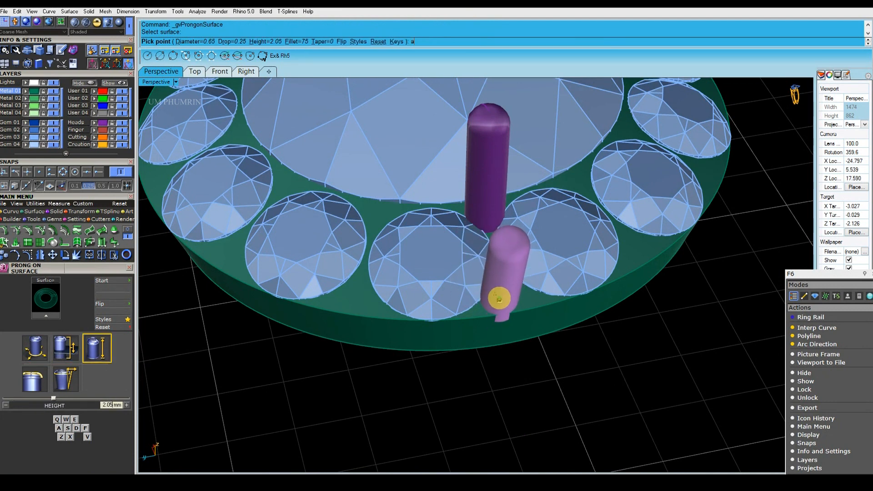
pyautogui.scroll(-4, 499, 299)
pyautogui.scroll(-4, 556, 250)
pyautogui.moveTo(555, 244); pyautogui.dragTo(467, 303, button='right')
pyautogui.scroll(-2, 569, 186)
pyautogui.press('q')
pyautogui.scroll(-1, 464, 306)
pyautogui.scroll(-1, 459, 310)
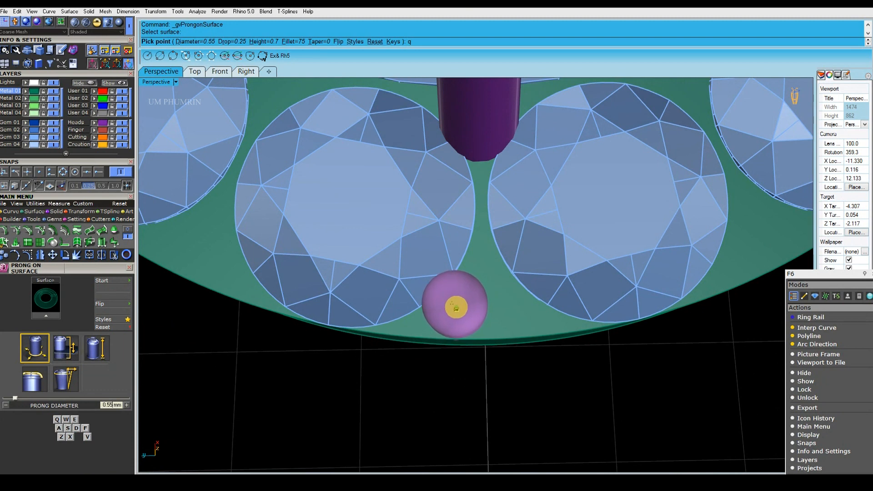
# Step: Place two small prongs side by side at the halo's outer edge, between the two gems beside the tall prong
pyautogui.click(455, 308)
pyautogui.scroll(3, 482, 308)
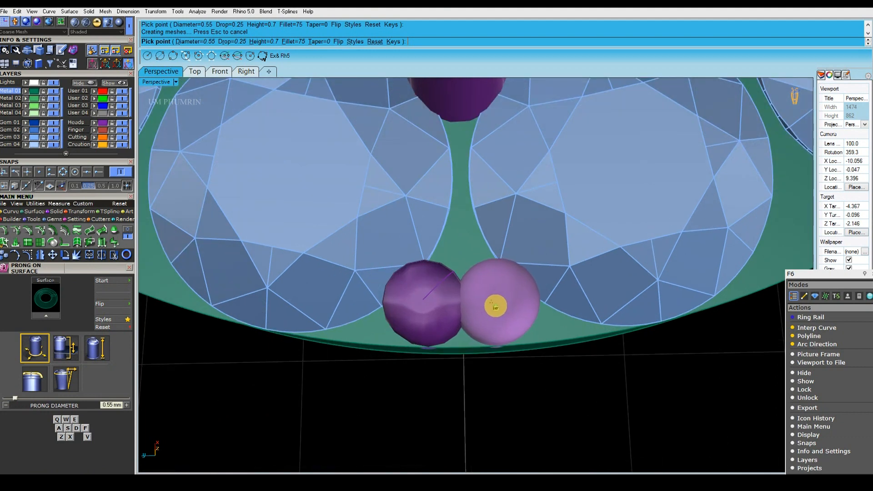
pyautogui.scroll(-4, 499, 306)
pyautogui.rightClick(498, 306)
# Step: Polar array the two small outer prongs around the origin with 13 items over 360 degrees
pyautogui.keyDown('shift'); pyautogui.moveTo(499, 305); pyautogui.dragTo(505, 345, button='right'); pyautogui.keyUp('shift')
pyautogui.click(506, 345)
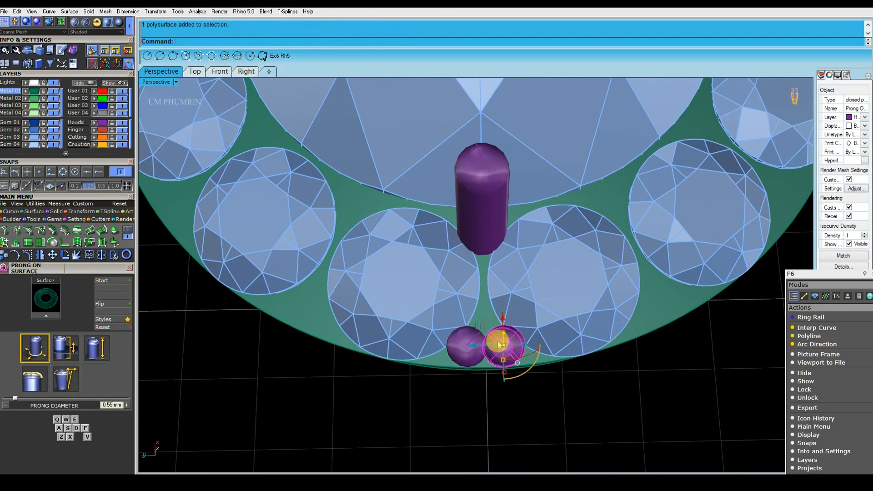
pyautogui.keyDown('shift'); pyautogui.click(465, 346); pyautogui.keyUp('shift')
pyautogui.scroll(-4, 498, 343)
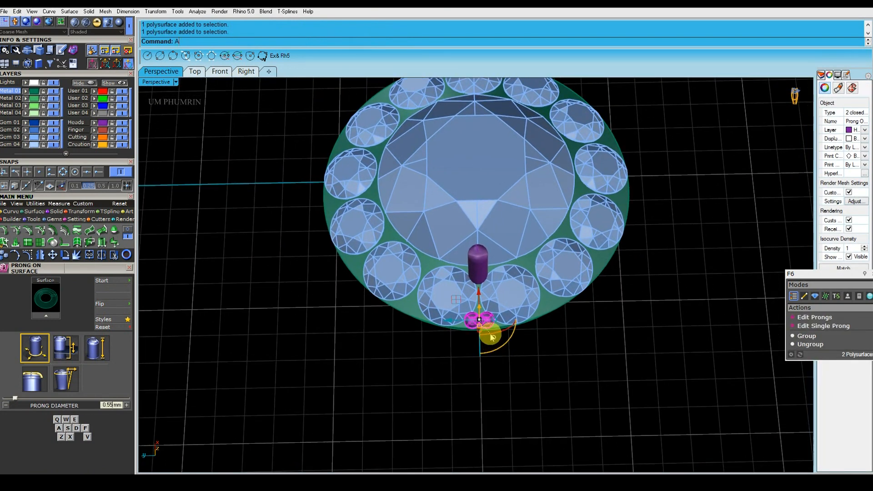
pyautogui.press('Return')
pyautogui.press('Return')
pyautogui.press('Return')
pyautogui.press('Return')
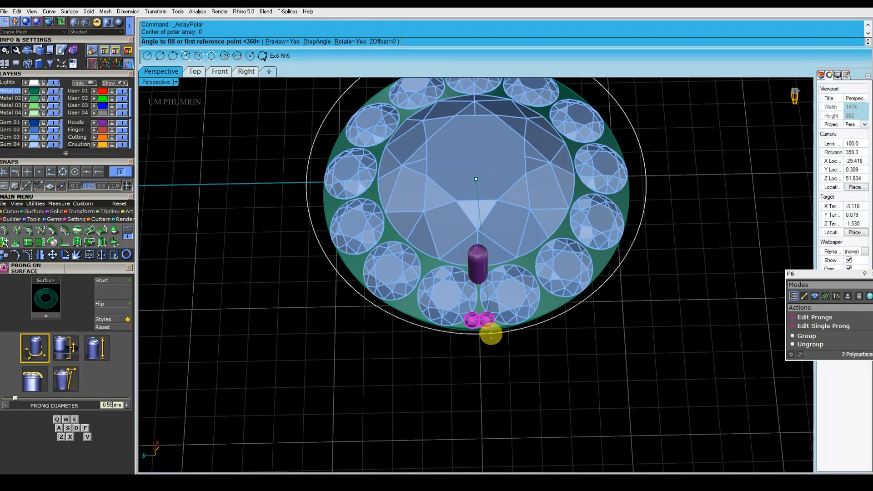
pyautogui.click(496, 337)
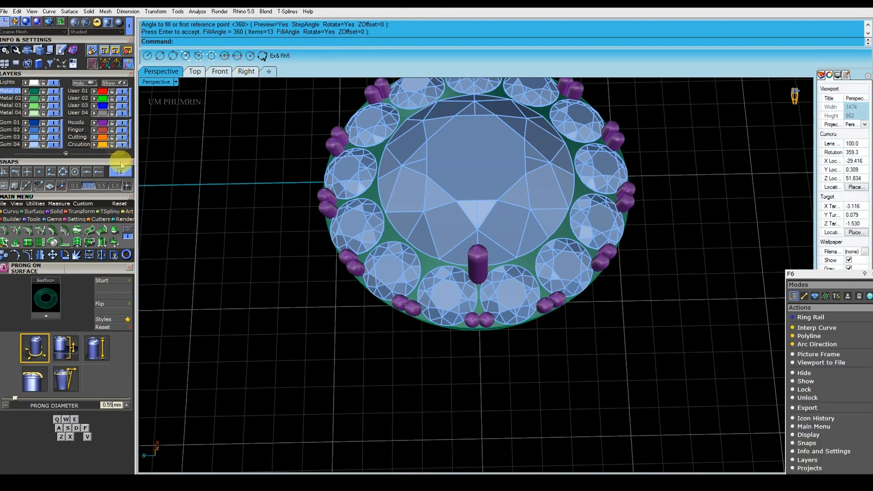
# Step: Select all prongs on the Heads layer, group them and move them to the Metal 01 layer
pyautogui.click(105, 123)
pyautogui.moveTo(495, 313); pyautogui.dragTo(499, 283, button='right')
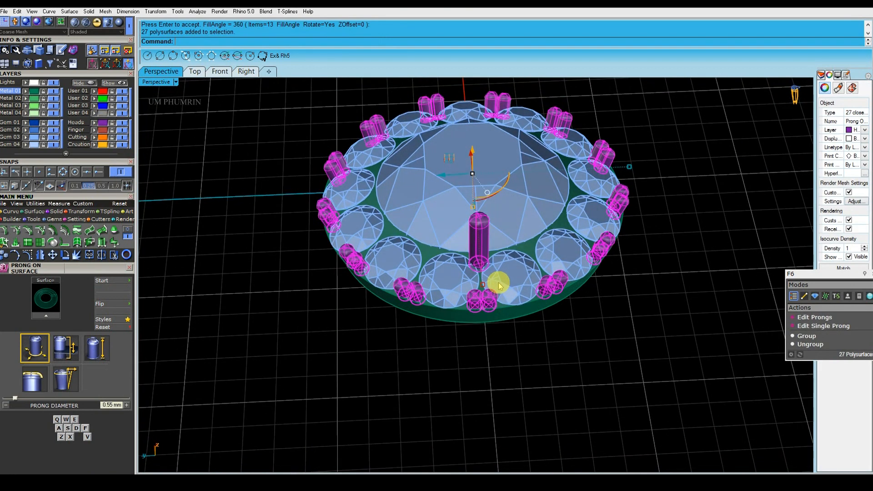
pyautogui.write('g')
pyautogui.press('Return')
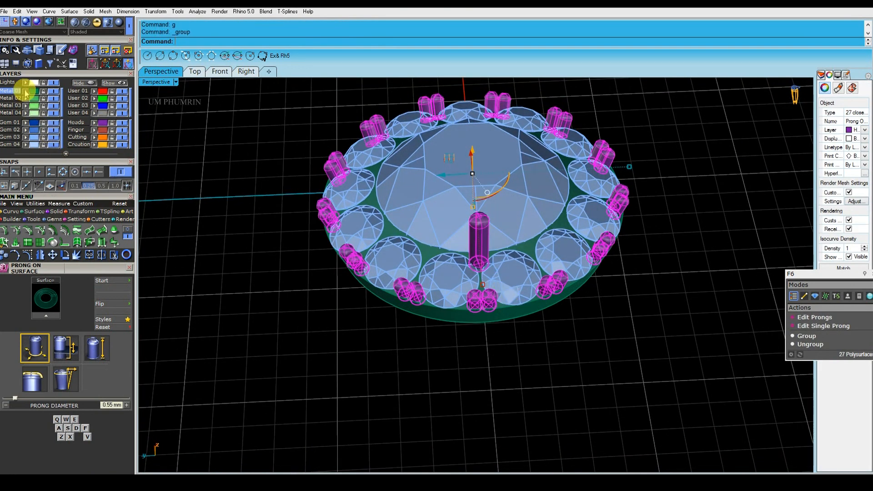
pyautogui.click(448, 245)
pyautogui.click(483, 241)
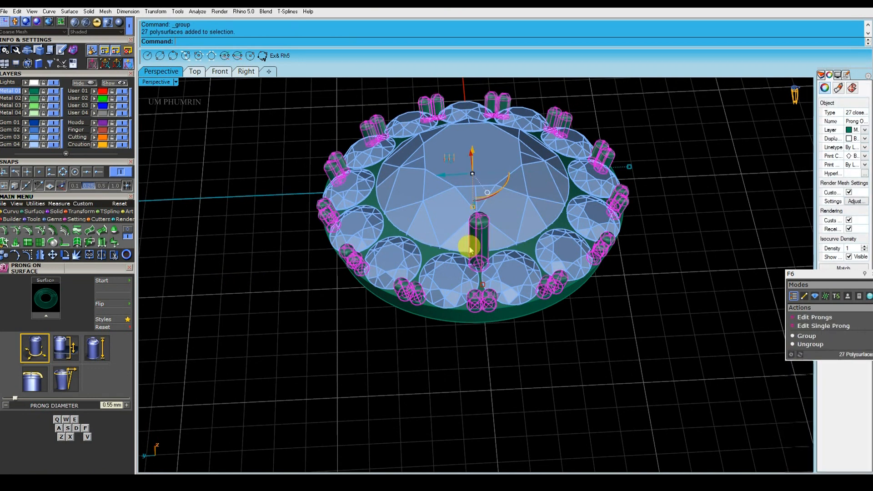
# Step: Ungroup the prongs, remove the tall prong from the selection and group only the small outer prongs
pyautogui.write('gg')
pyautogui.press('Return')
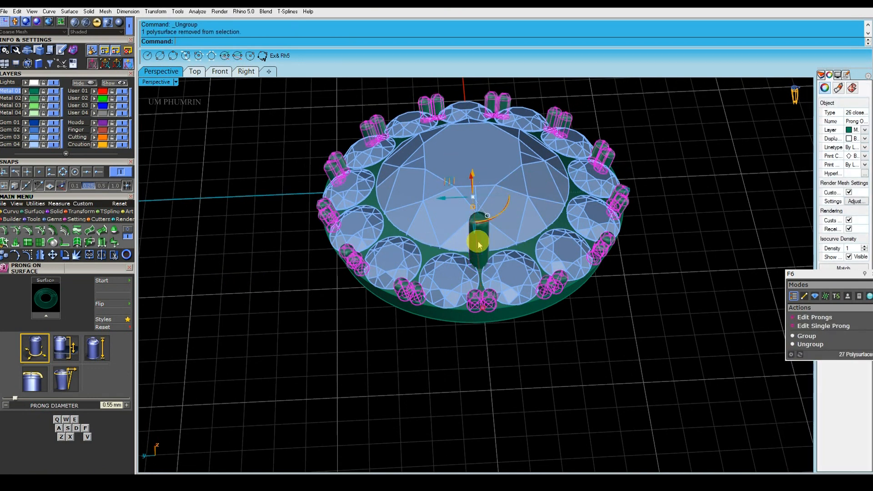
pyautogui.write('g')
pyautogui.press('Return')
# Step: Polar array the tall prong around the origin with 13 items over 360 degrees and group the resulting prongs
pyautogui.click(479, 244)
pyautogui.write('a')
pyautogui.press('Return')
pyautogui.write('0')
pyautogui.press('Return')
pyautogui.press('Return')
pyautogui.press('Return')
pyautogui.press('Return')
pyautogui.moveTo(478, 244); pyautogui.dragTo(541, 213, button='right')
pyautogui.write('g')
pyautogui.press('Return')
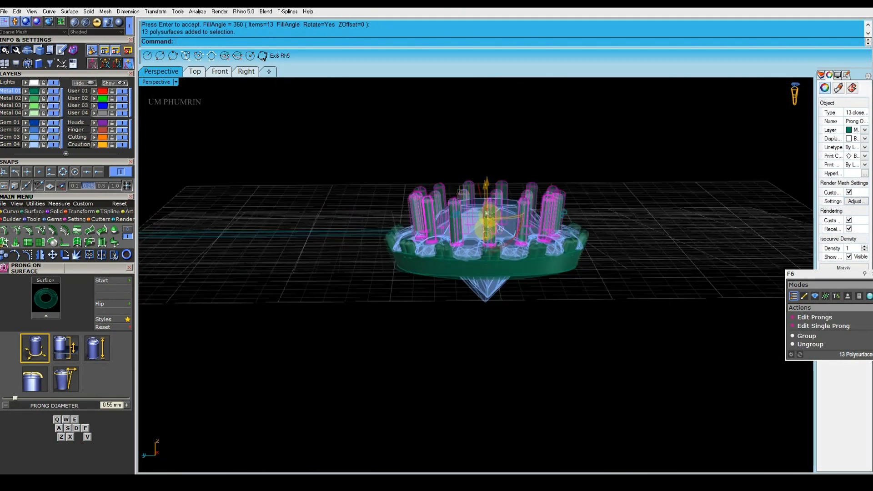
# Step: Select the whole model and turn off the visibility of its surface isocurves
pyautogui.moveTo(357, 199); pyautogui.dragTo(472, 300, button='right')
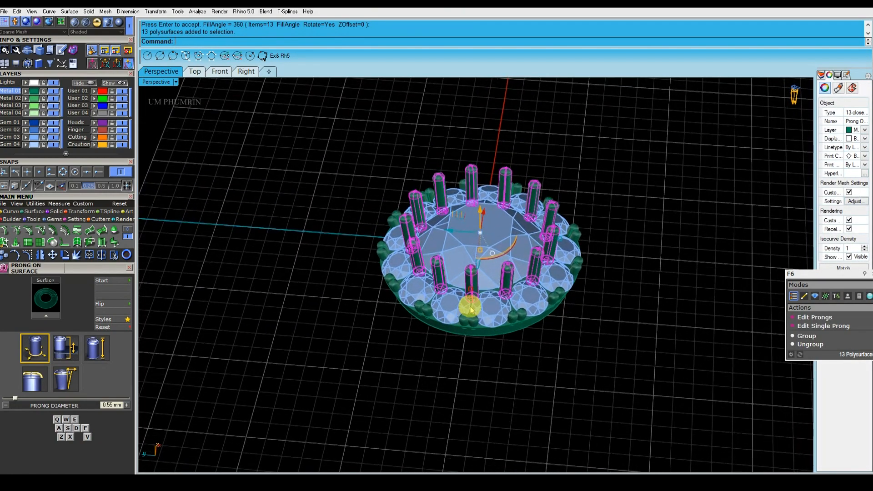
pyautogui.click(556, 299)
pyautogui.click(669, 363)
pyautogui.hotkey('ctrl', 'a')
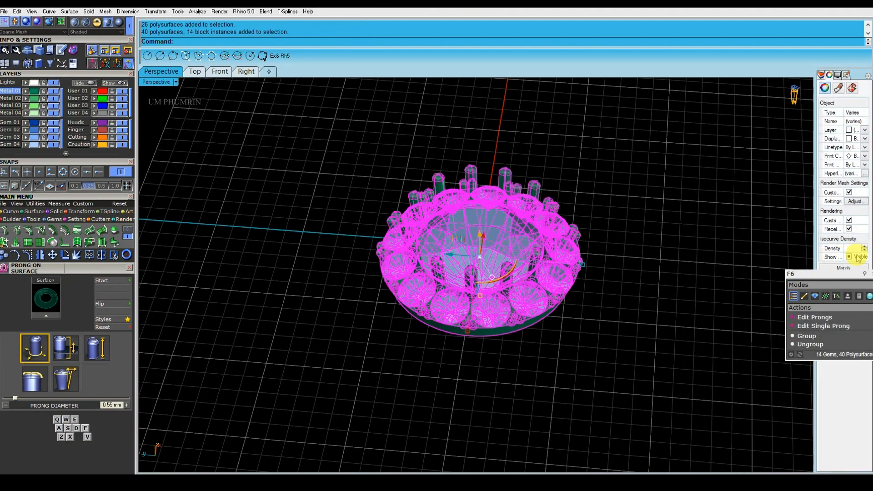
pyautogui.click(848, 257)
pyautogui.click(709, 248)
# Step: Select the central diamond and shift it slightly with the gumball to fit it within the tall prongs
pyautogui.moveTo(646, 254); pyautogui.dragTo(537, 200, button='right')
pyautogui.scroll(5, 450, 250)
pyautogui.click(520, 239)
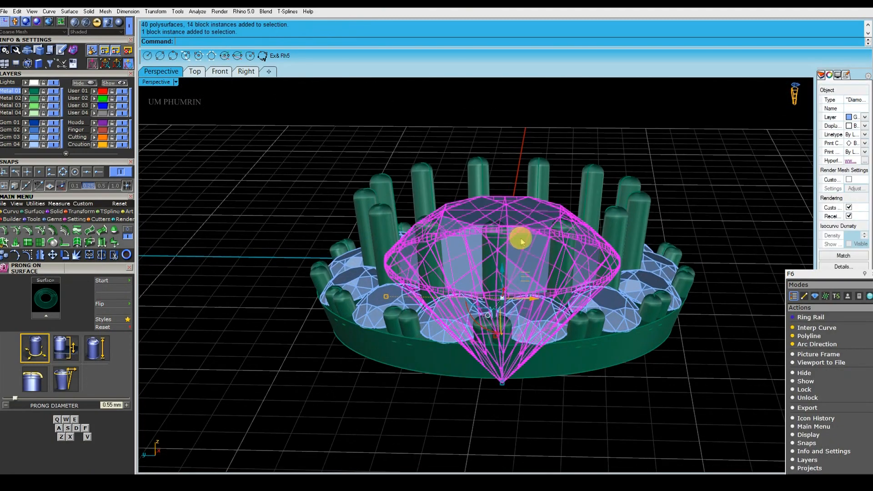
pyautogui.moveTo(514, 309); pyautogui.dragTo(500, 286, button='right')
pyautogui.scroll(4, 501, 285)
pyautogui.moveTo(513, 289); pyautogui.dragTo(521, 280)
pyautogui.click(195, 200)
pyautogui.moveTo(389, 207); pyautogui.dragTo(405, 289, button='right')
pyautogui.scroll(-6, 427, 291)
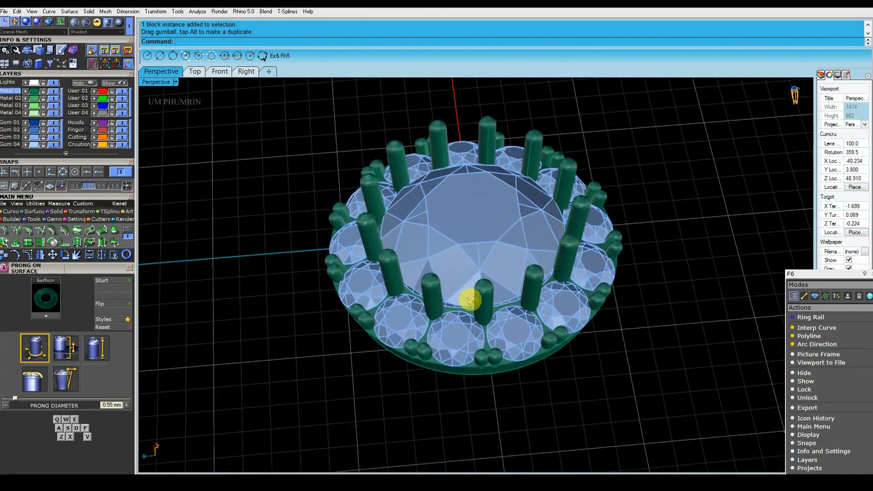
# Step: Nudge the central diamond once more with the gumball and save the file
pyautogui.moveTo(467, 299); pyautogui.dragTo(526, 233, button='right')
pyautogui.click(526, 234)
pyautogui.moveTo(462, 258); pyautogui.dragTo(465, 260)
pyautogui.click(720, 216)
pyautogui.scroll(-4, 621, 206)
pyautogui.moveTo(622, 205); pyautogui.dragTo(581, 241, button='right')
pyautogui.moveTo(571, 274); pyautogui.dragTo(541, 209, button='right')
pyautogui.hotkey('ctrl', 's')
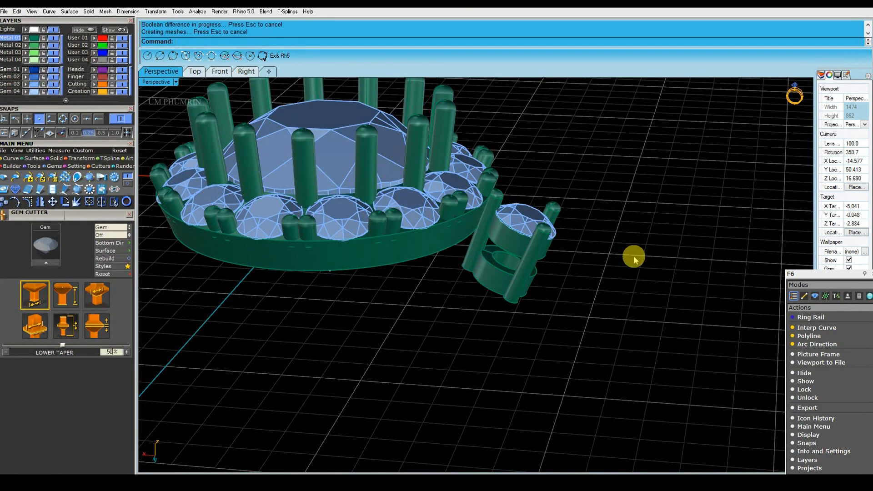
# Step: Select the side head's rings, prongs and gem, turn off their isocurves and group them
pyautogui.moveTo(632, 257); pyautogui.dragTo(574, 255, button='right')
pyautogui.scroll(6, 521, 244)
pyautogui.moveTo(520, 244); pyautogui.dragTo(588, 229, button='right')
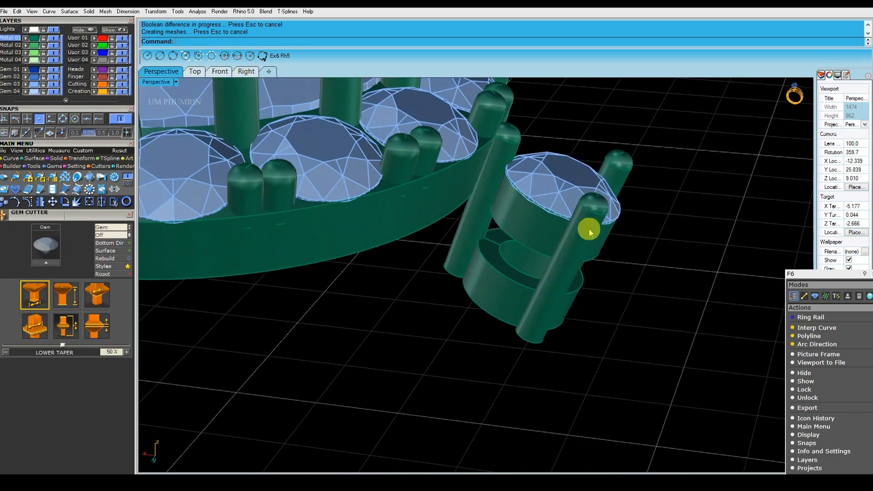
pyautogui.moveTo(662, 307); pyautogui.dragTo(553, 193)
pyautogui.moveTo(553, 192); pyautogui.dragTo(571, 223, button='right')
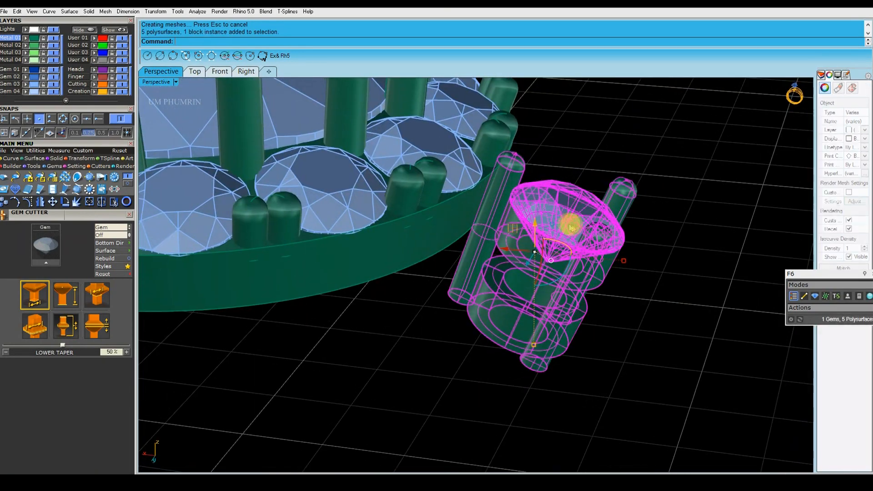
pyautogui.click(849, 257)
pyautogui.moveTo(640, 226); pyautogui.dragTo(641, 250, button='right')
pyautogui.write('g')
pyautogui.press('Return')
pyautogui.scroll(-7, 641, 249)
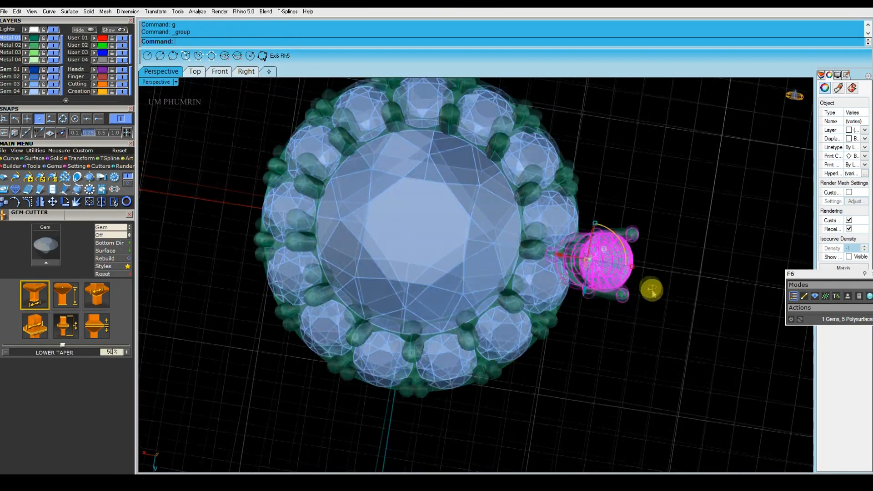
# Step: Try a polar array of the grouped side head around the origin with 12 items over 360 degrees
pyautogui.moveTo(651, 290); pyautogui.dragTo(635, 275, button='right')
pyautogui.write('0')
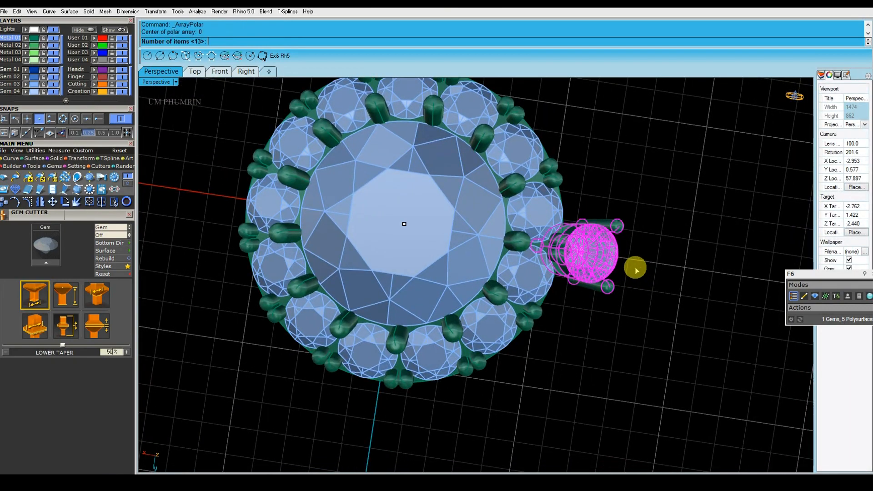
pyautogui.write('12')
pyautogui.press('Return')
pyautogui.press('Return')
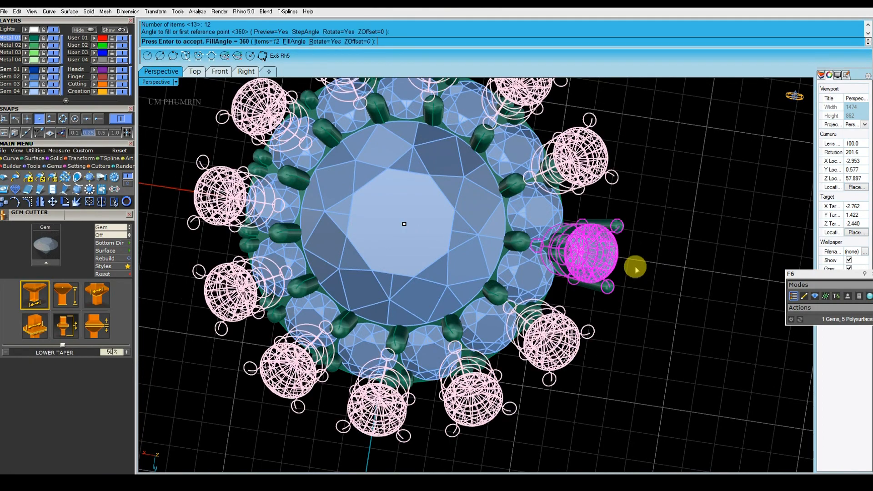
pyautogui.press('Return')
pyautogui.click(683, 263)
pyautogui.scroll(-4, 666, 269)
pyautogui.moveTo(664, 268); pyautogui.dragTo(673, 144, button='right')
pyautogui.moveTo(624, 217); pyautogui.dragTo(629, 309, button='right')
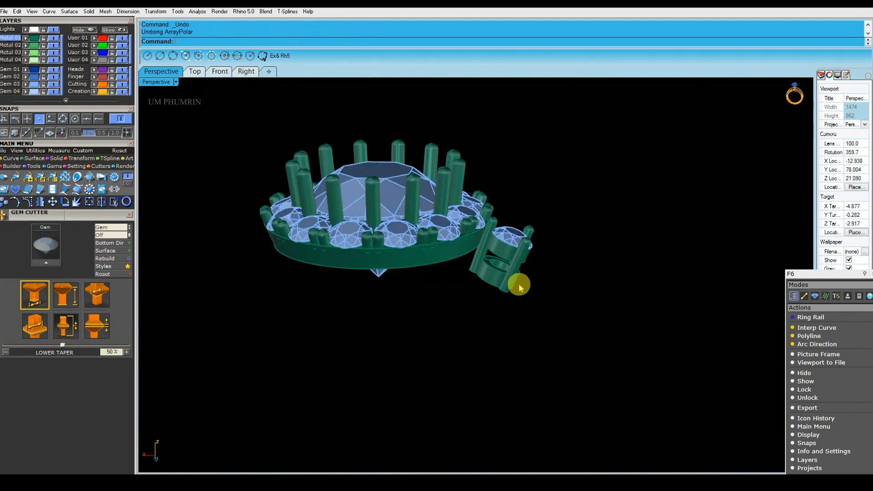
# Step: Fillet the lower edges of the side head's upper ring with a 0.1 radius
pyautogui.scroll(7, 495, 259)
pyautogui.moveTo(516, 284)
pyautogui.mouseDown(button='right')
pyautogui.moveTo(495, 259)
pyautogui.moveTo(518, 281)
pyautogui.mouseUp(button='right')
pyautogui.write('fe')
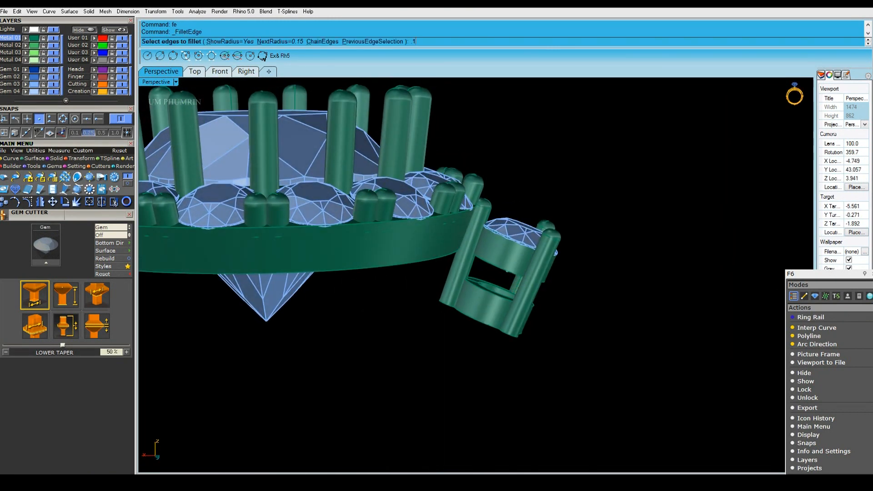
pyautogui.scroll(3, 520, 268)
pyautogui.moveTo(520, 267); pyautogui.dragTo(541, 211, button='right')
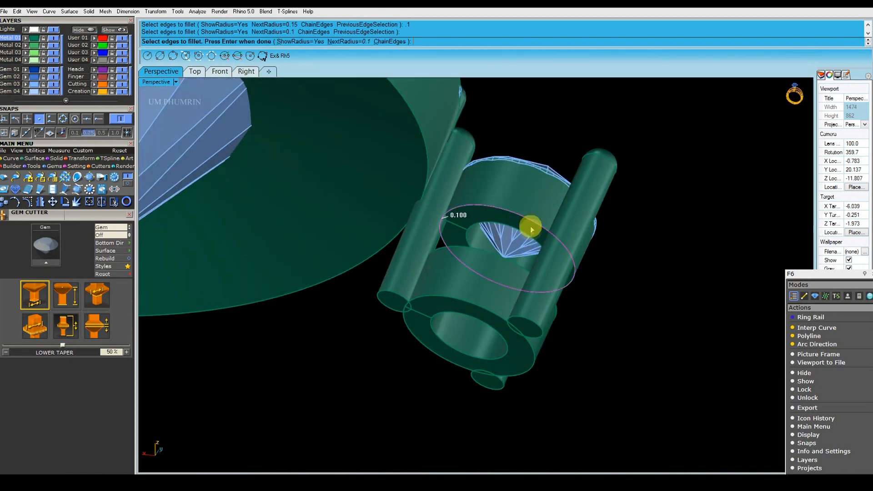
pyautogui.press('Return')
pyautogui.press('Return')
pyautogui.press('Return')
# Step: Fillet the edges of the side head's lower ring with a 0.1 radius, including both underside edges
pyautogui.moveTo(529, 232); pyautogui.dragTo(471, 304, button='right')
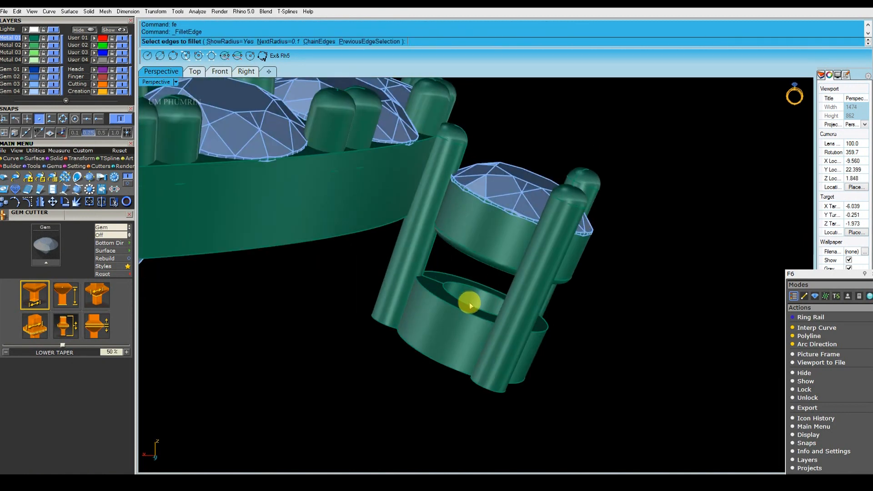
pyautogui.press('Return')
pyautogui.press('Return')
pyautogui.press('Return')
pyautogui.moveTo(464, 278); pyautogui.dragTo(455, 321, button='right')
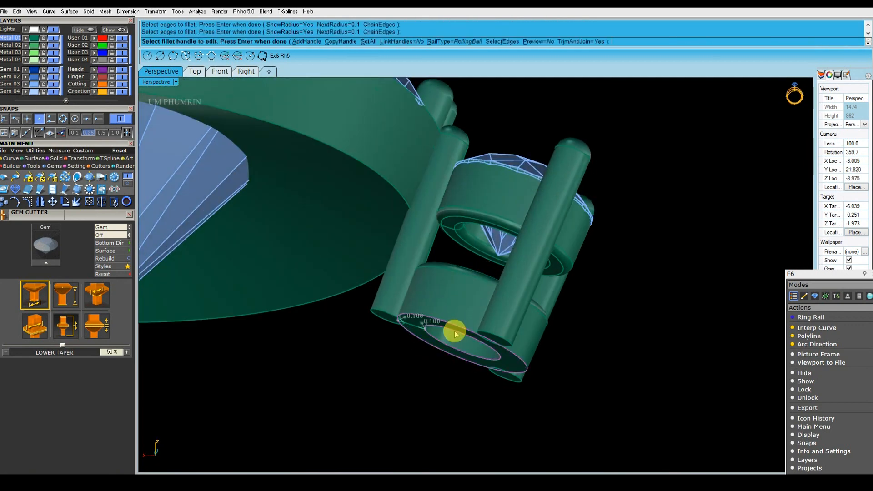
pyautogui.press('Return')
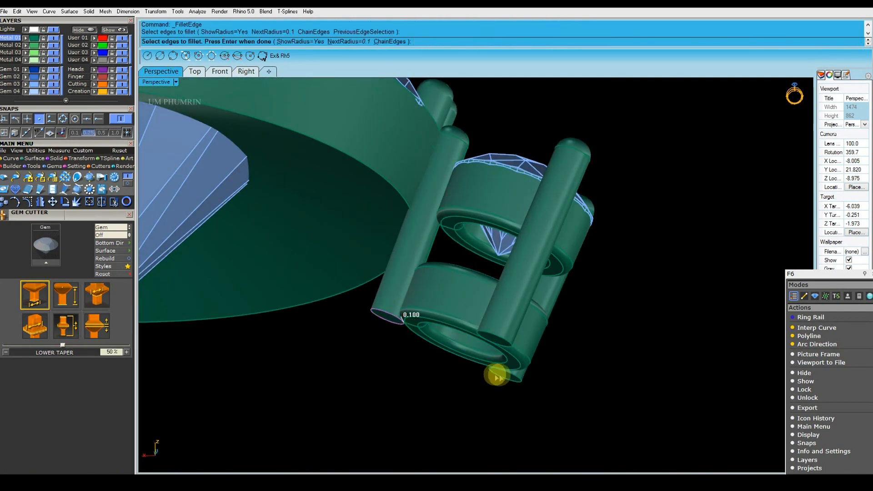
# Step: Fillet the bottom end edges of the side head's prongs with a 0.1 radius
pyautogui.scroll(-9, 500, 282)
pyautogui.moveTo(500, 284); pyautogui.dragTo(548, 355, button='right')
pyautogui.click(508, 243)
pyautogui.scroll(4, 508, 243)
pyautogui.moveTo(504, 241)
pyautogui.mouseDown(button='right')
pyautogui.moveTo(516, 268)
pyautogui.moveTo(500, 246)
pyautogui.mouseUp(button='right')
pyautogui.click(550, 210)
pyautogui.moveTo(408, 306); pyautogui.dragTo(407, 263, button='right')
pyautogui.press('Return')
pyautogui.click(436, 246)
pyautogui.press('Return')
pyautogui.press('Return')
# Step: Polar array the filleted side head around the origin with 12 items over 360 degrees
pyautogui.scroll(-4, 444, 250)
pyautogui.moveTo(443, 250); pyautogui.dragTo(522, 347, button='right')
pyautogui.click(483, 245)
pyautogui.moveTo(483, 246); pyautogui.dragTo(509, 323, button='right')
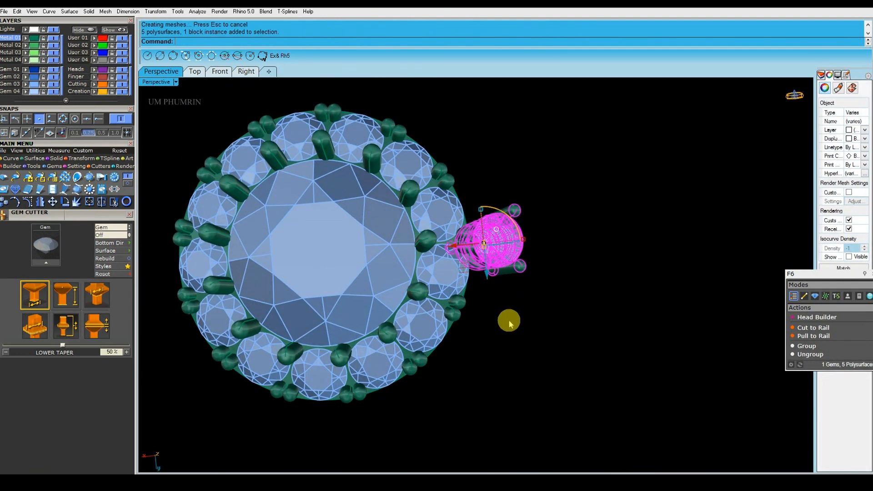
pyautogui.press('Return')
pyautogui.write('0')
pyautogui.press('Return')
pyautogui.press('Return')
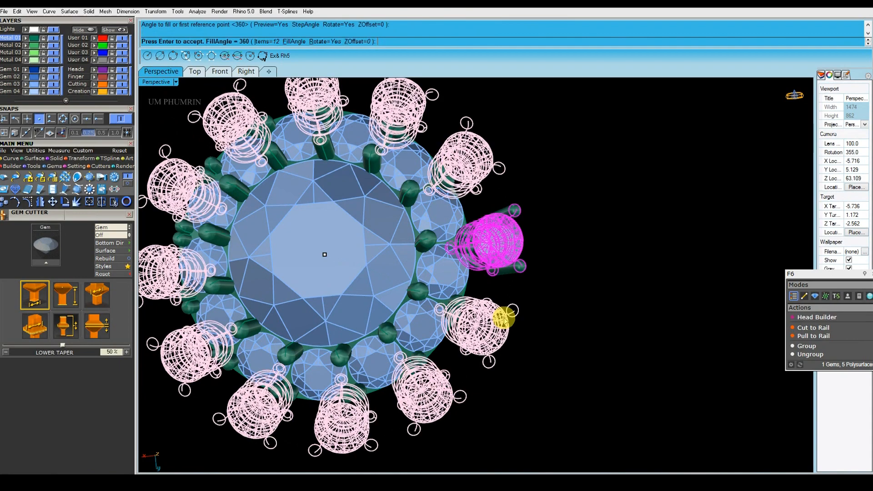
pyautogui.press('Return')
pyautogui.moveTo(579, 328); pyautogui.dragTo(646, 271, button='right')
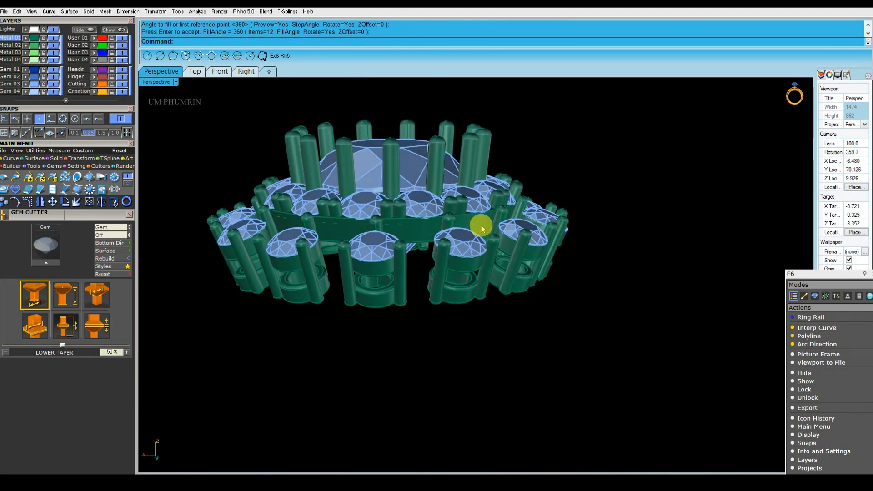
# Step: Undo the polar array of the side head along with the last edge fillet
pyautogui.press('Return')
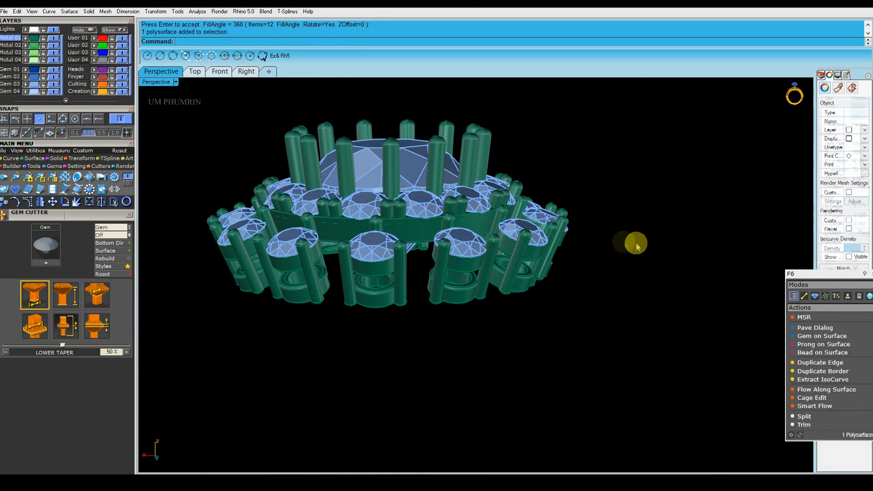
pyautogui.hotkey('ctrl', 'z')
pyautogui.hotkey('ctrl', 'z')
# Step: Extract a copy of the outer side wall surface from the setting plate under the halo gems
pyautogui.click(479, 234)
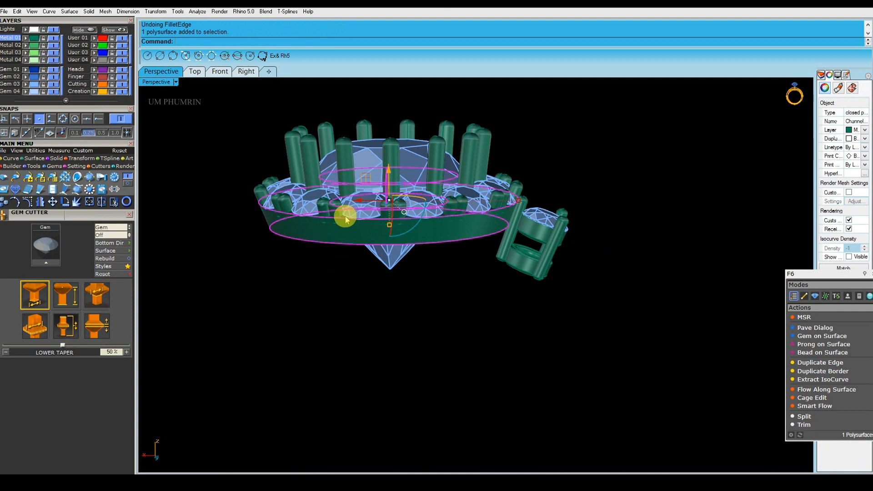
pyautogui.click(485, 274)
pyautogui.moveTo(485, 274)
pyautogui.mouseDown(button='right')
pyautogui.moveTo(468, 250)
pyautogui.moveTo(470, 263)
pyautogui.moveTo(487, 226)
pyautogui.moveTo(489, 259)
pyautogui.mouseUp(button='right')
pyautogui.write('ee')
pyautogui.press('Return')
pyautogui.click(488, 257)
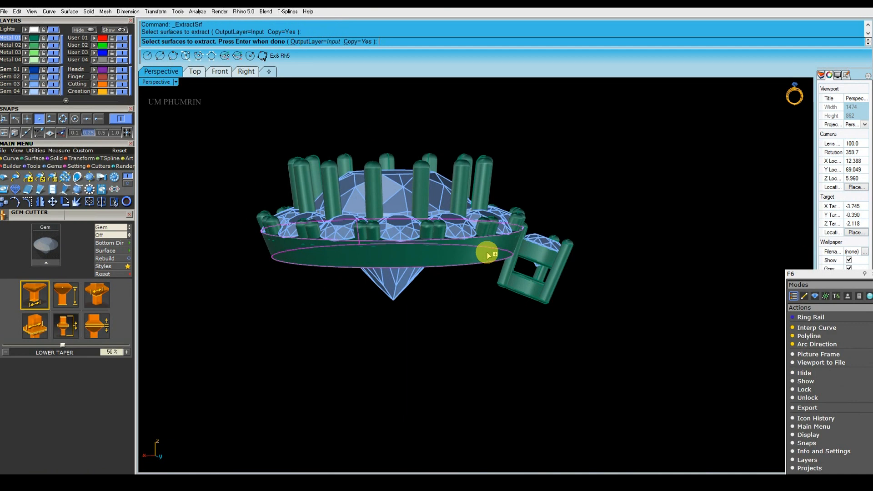
pyautogui.press('Return')
pyautogui.click(479, 298)
# Step: Extract a copy of the setting plate's top surface and delete the original plate body
pyautogui.moveTo(479, 273); pyautogui.dragTo(475, 299, button='right')
pyautogui.scroll(5, 480, 288)
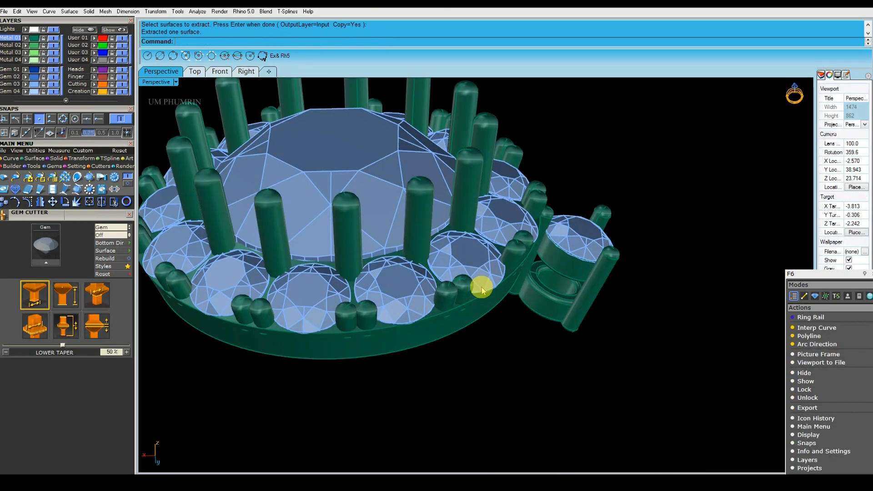
pyautogui.write('ee')
pyautogui.press('Return')
pyautogui.scroll(6, 475, 296)
pyautogui.press('Return')
pyautogui.click(481, 332)
pyautogui.press('Return')
pyautogui.moveTo(507, 354); pyautogui.dragTo(502, 233, button='right')
pyautogui.click(492, 190)
pyautogui.press('Delete')
# Step: Offset the extracted top surface downward by 0.9 as a solid, with its direction flipped
pyautogui.moveTo(509, 177); pyautogui.dragTo(473, 286, button='right')
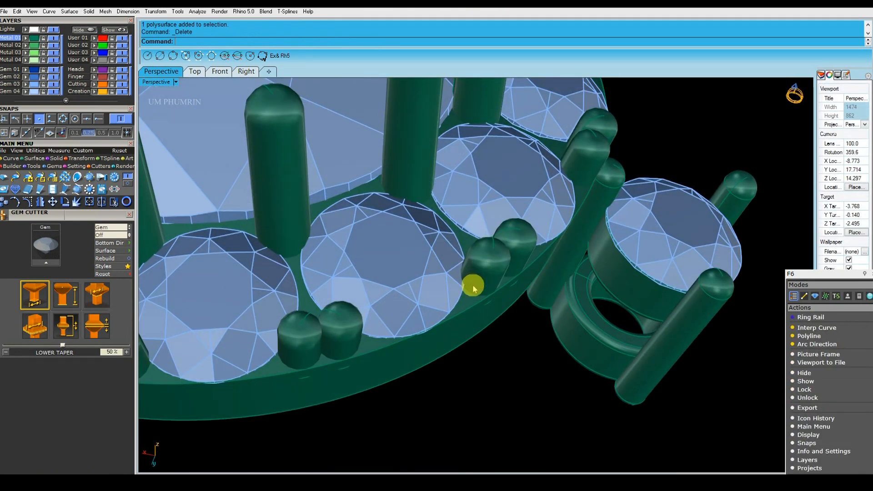
pyautogui.click(465, 299)
pyautogui.moveTo(485, 267); pyautogui.dragTo(503, 212, button='right')
pyautogui.keyDown('shift'); pyautogui.click(488, 231); pyautogui.keyUp('shift')
pyautogui.click(500, 306)
pyautogui.click(477, 236)
pyautogui.press('Return')
pyautogui.write('f')
pyautogui.press('Return')
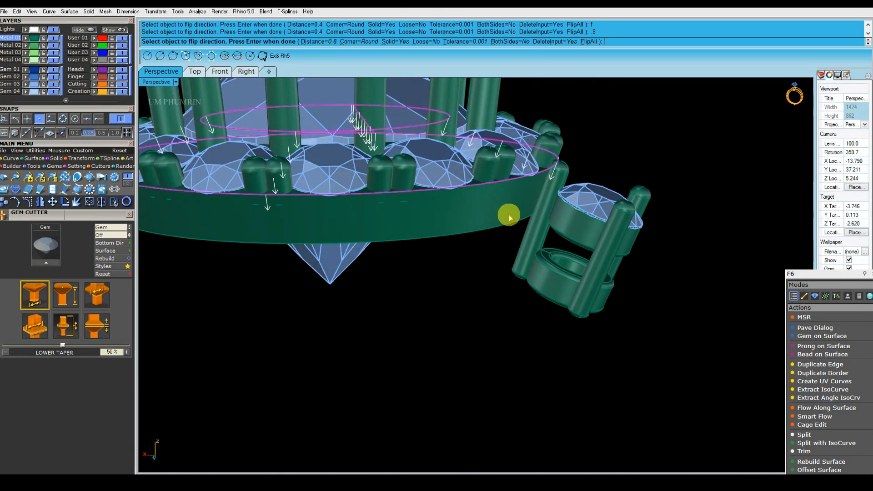
pyautogui.press('Escape')
pyautogui.press('Return')
pyautogui.write('f')
pyautogui.press('Return')
pyautogui.press('Return')
pyautogui.moveTo(482, 311); pyautogui.dragTo(484, 272, button='right')
pyautogui.press('Escape')
# Step: Extend the lower edge of the extracted outer wall surface downward below the new plate
pyautogui.click(37, 159)
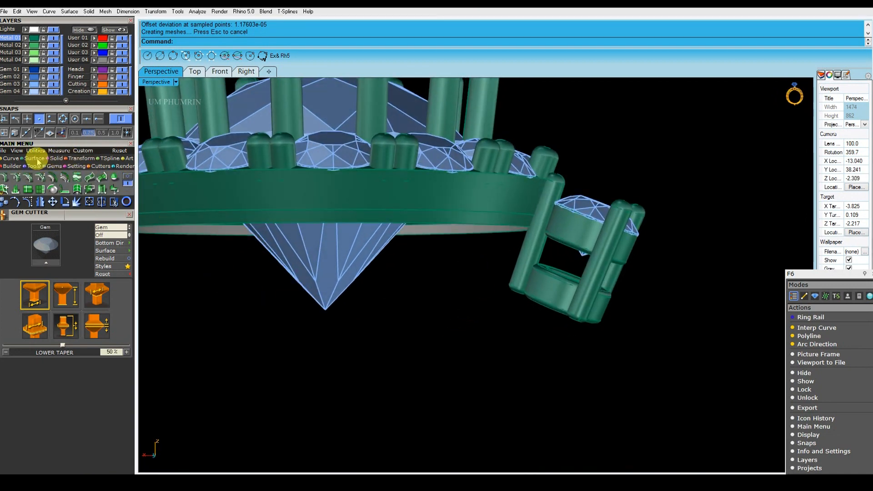
pyautogui.click(40, 189)
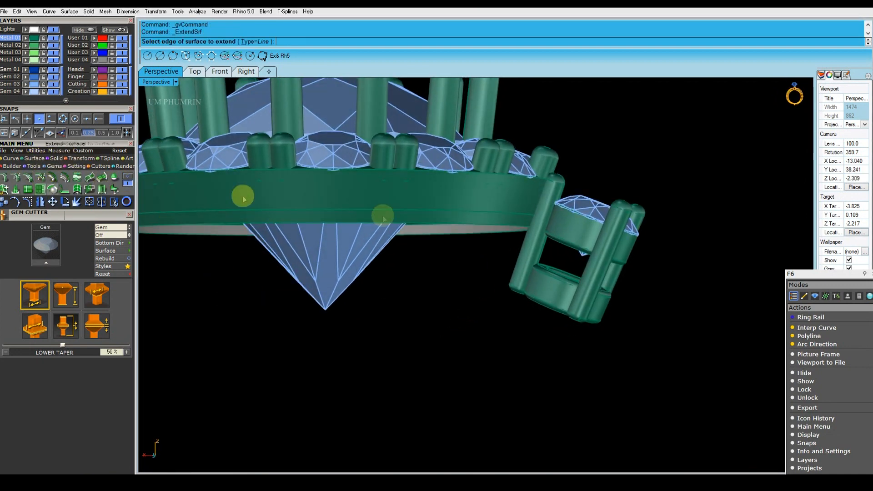
pyautogui.rightClick(462, 224)
pyautogui.moveTo(467, 235); pyautogui.dragTo(509, 262, button='right')
# Step: Split the extended wall surface along an isocurve just below the plate and delete the upper part
pyautogui.click(494, 241)
pyautogui.click(471, 303)
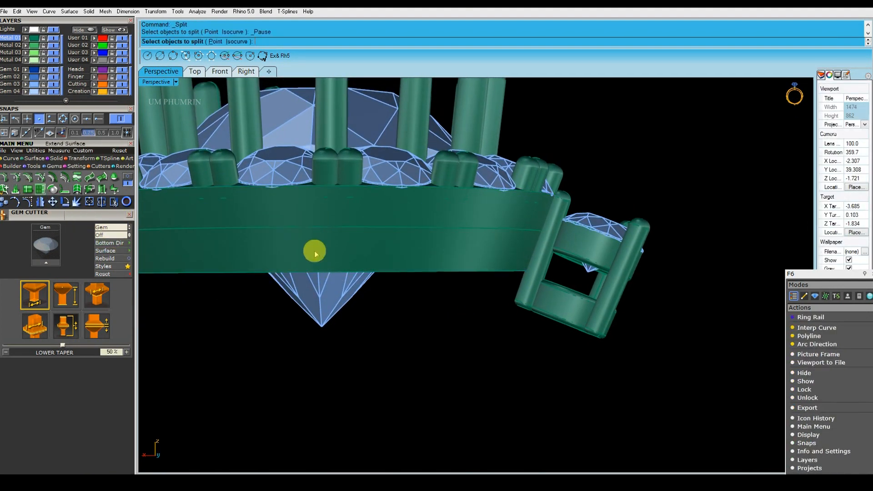
pyautogui.rightClick(460, 235)
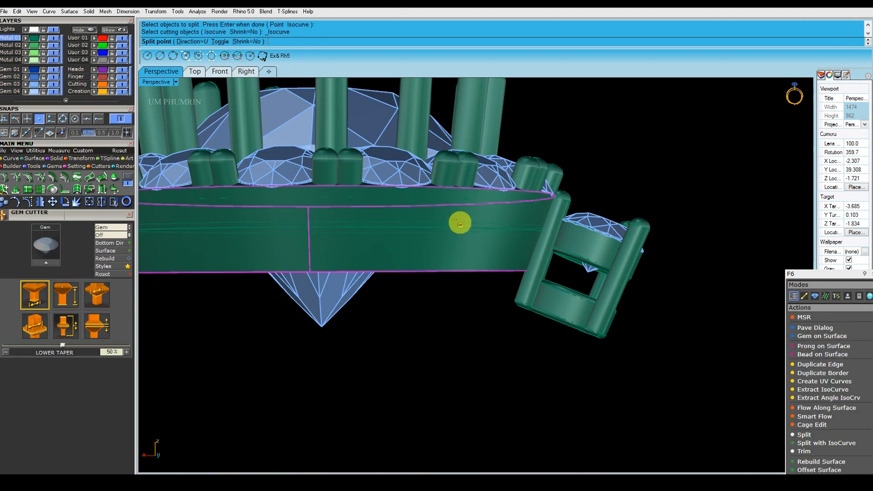
pyautogui.click(460, 223)
pyautogui.click(469, 200)
pyautogui.rightClick(470, 200)
pyautogui.press('Delete')
# Step: Offset the remaining lower wall band inward by 0.4 as a solid
pyautogui.click(478, 253)
pyautogui.keyDown('shift'); pyautogui.moveTo(503, 246); pyautogui.dragTo(520, 227, button='right'); pyautogui.keyUp('shift')
pyautogui.write('O3')
pyautogui.press('Return')
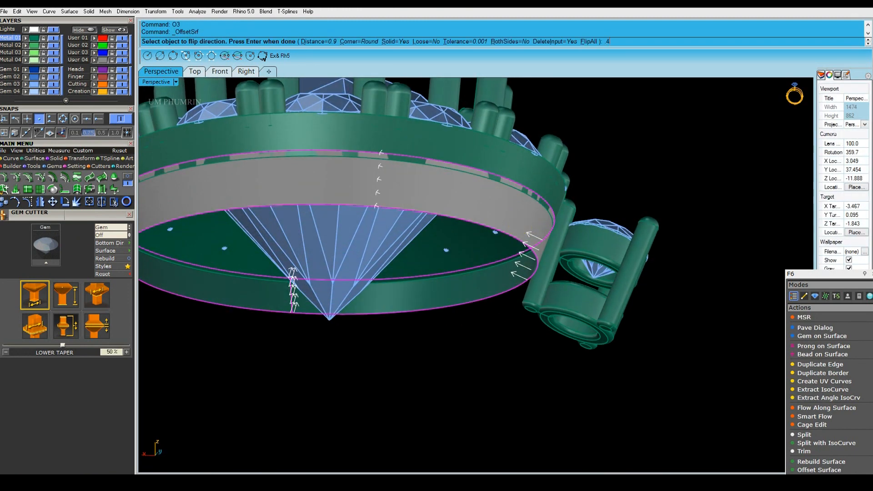
pyautogui.press('Return')
# Step: Fillet the bottom inner edge of the setting's lower ring with a 0.2 radius
pyautogui.moveTo(506, 354); pyautogui.dragTo(510, 249, button='right')
pyautogui.scroll(2, 528, 268)
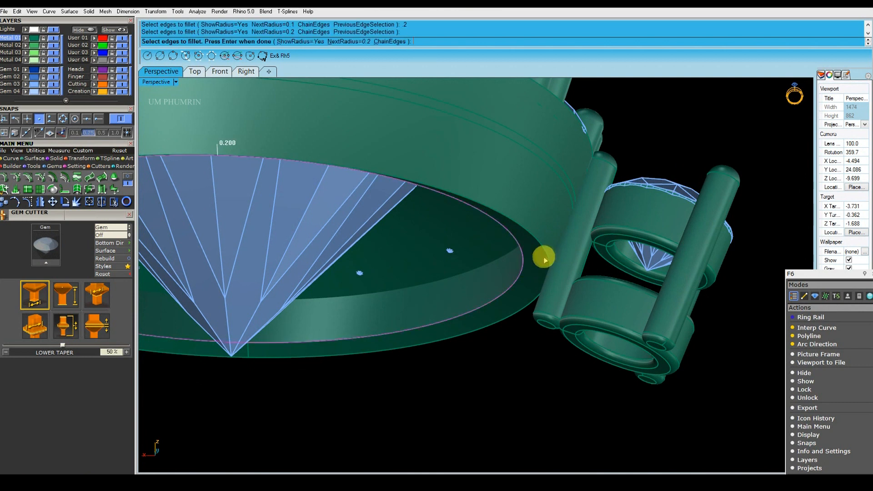
pyautogui.press('Return')
# Step: Polar array the side head with its gem around the setting's center, with 12 items over 360 degrees
pyautogui.moveTo(545, 252); pyautogui.dragTo(659, 306, button='right')
pyautogui.click(596, 268)
pyautogui.moveTo(615, 199); pyautogui.dragTo(637, 265, button='right')
pyautogui.write('A')
pyautogui.press('Return')
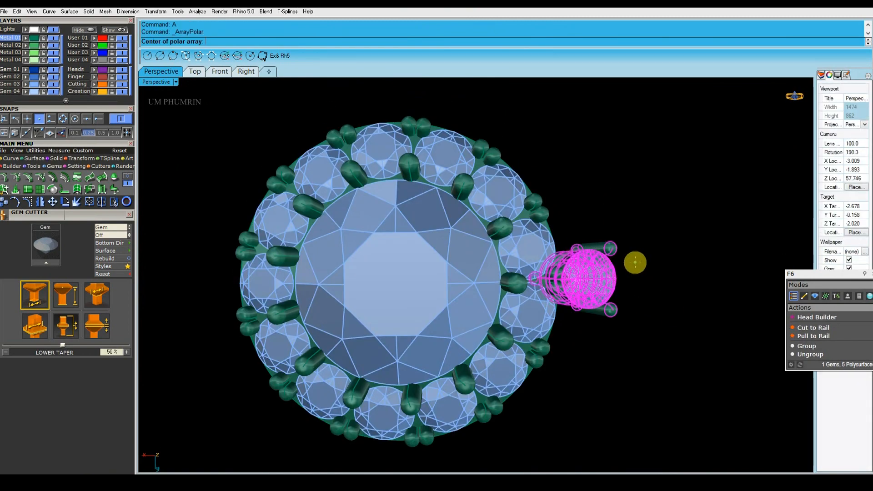
pyautogui.press('Return')
pyautogui.press('Return')
pyautogui.click(678, 285)
# Step: Create a gem cutter for the central diamond
pyautogui.moveTo(677, 286); pyautogui.dragTo(628, 200, button='right')
pyautogui.scroll(-5, 640, 231)
pyautogui.moveTo(540, 265); pyautogui.dragTo(576, 160, button='right')
pyautogui.scroll(6, 509, 246)
pyautogui.moveTo(510, 244); pyautogui.dragTo(527, 155, button='right')
pyautogui.moveTo(591, 132); pyautogui.dragTo(502, 308, button='right')
pyautogui.click(536, 244)
pyautogui.moveTo(536, 243); pyautogui.dragTo(483, 254, button='right')
pyautogui.rightClick(482, 251)
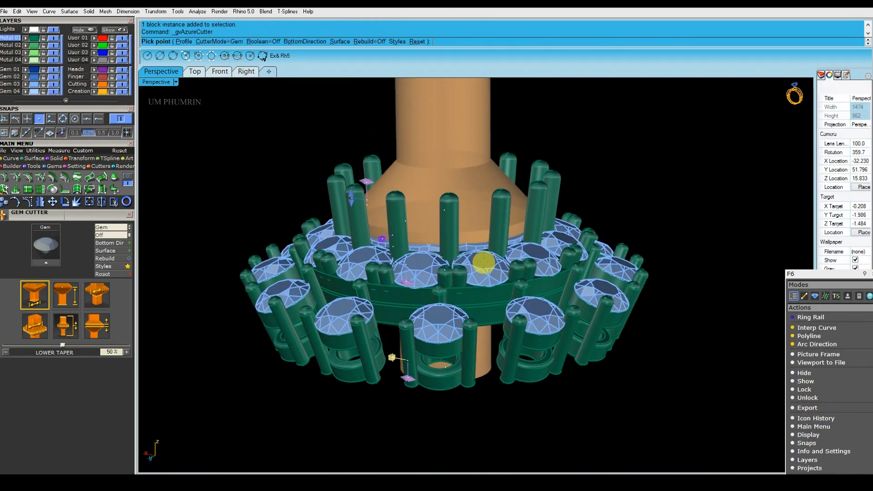
pyautogui.click(485, 267)
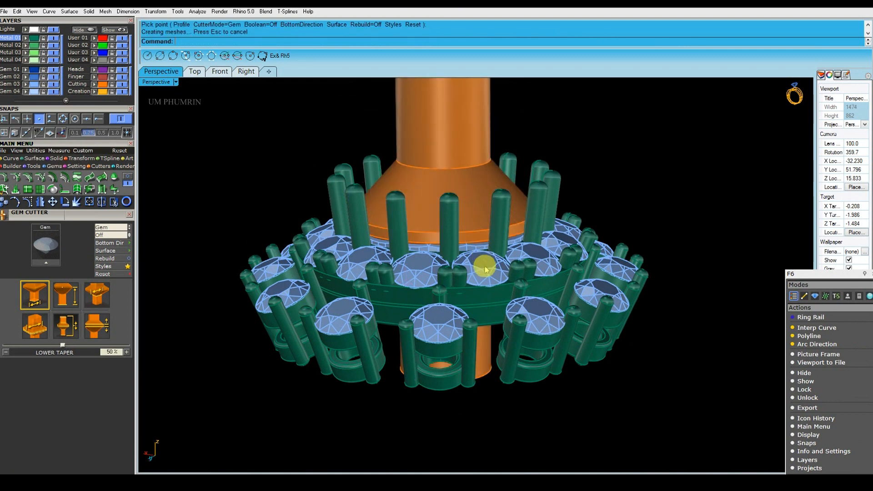
# Step: Subtract the central diamond's cutter from the setting plate with a Boolean difference
pyautogui.click(485, 294)
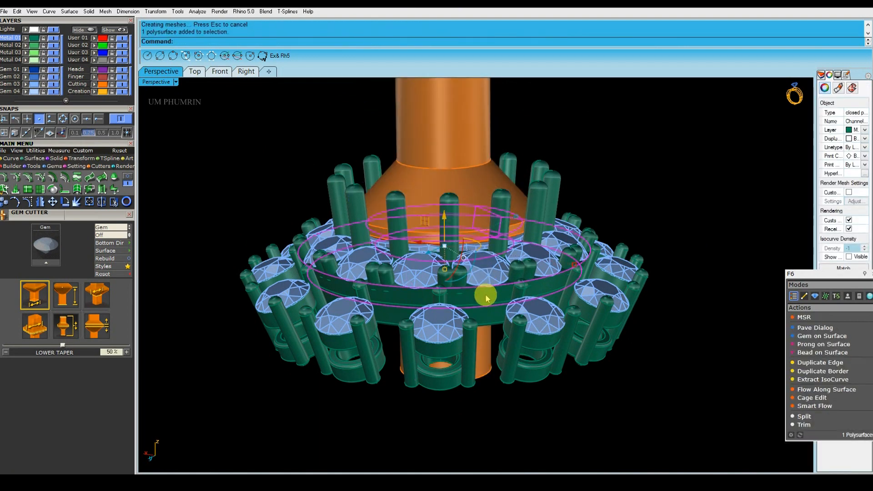
pyautogui.press('Return')
pyautogui.click(450, 158)
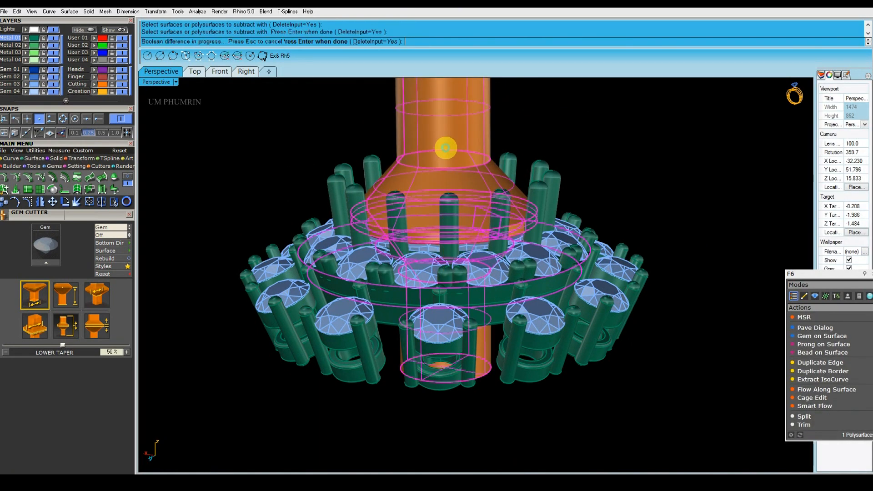
pyautogui.press('Return')
# Step: Hide the gems to examine the cut central seat, and show them again
pyautogui.click(57, 85)
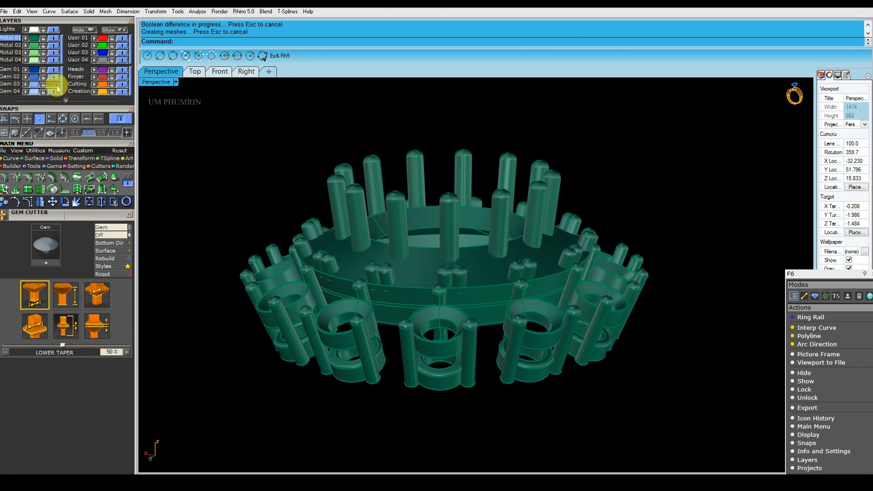
pyautogui.moveTo(206, 117); pyautogui.dragTo(452, 223, button='right')
pyautogui.click(58, 84)
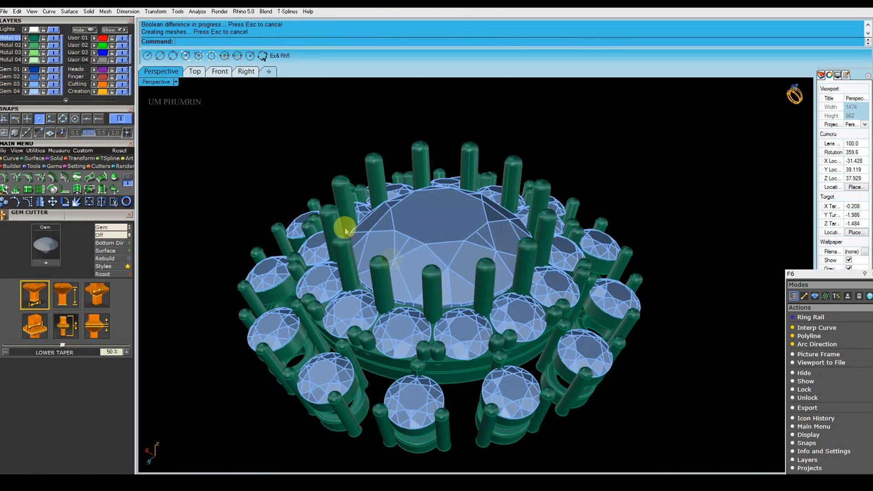
# Step: Create gem cutters for the 13 halo gems with a Z offset of 12%
pyautogui.click(399, 331)
pyautogui.rightClick(400, 329)
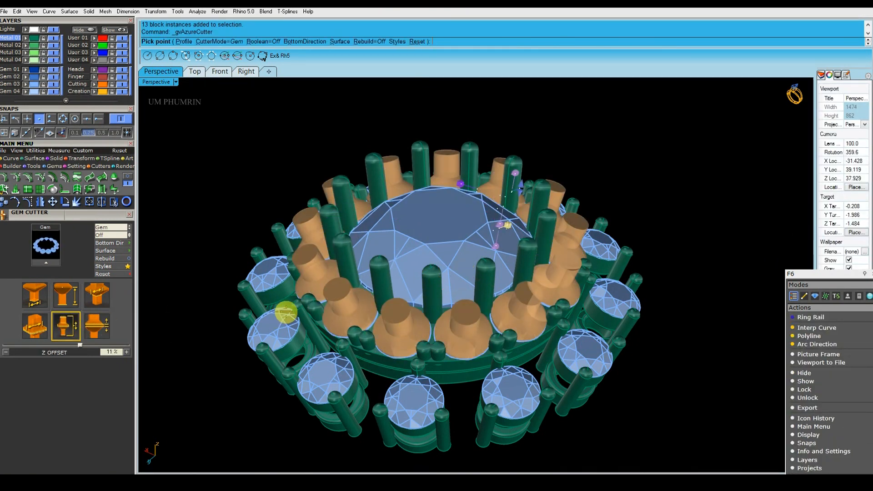
pyautogui.moveTo(337, 326); pyautogui.dragTo(486, 275, button='right')
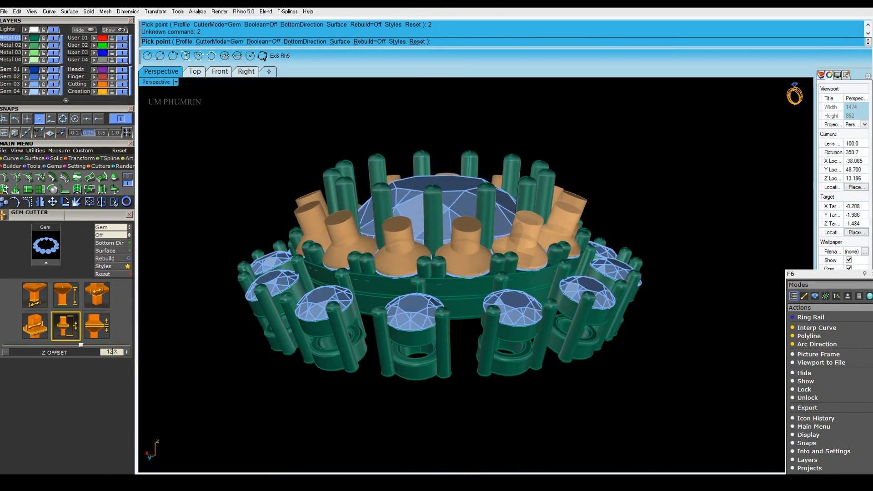
pyautogui.click(477, 250)
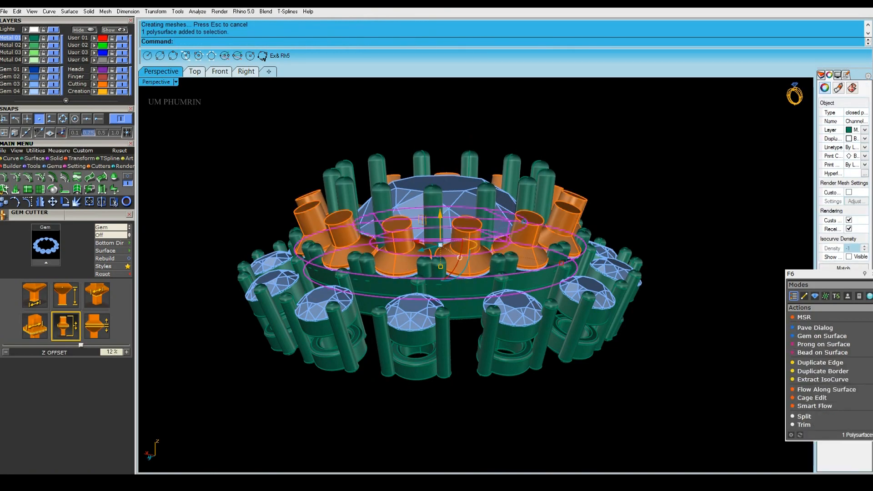
# Step: Subtract the 13 halo gem cutters from the setting plate with a Boolean difference
pyautogui.press('Return')
pyautogui.click(466, 235)
pyautogui.press('Return')
pyautogui.moveTo(484, 358); pyautogui.dragTo(471, 258, button='right')
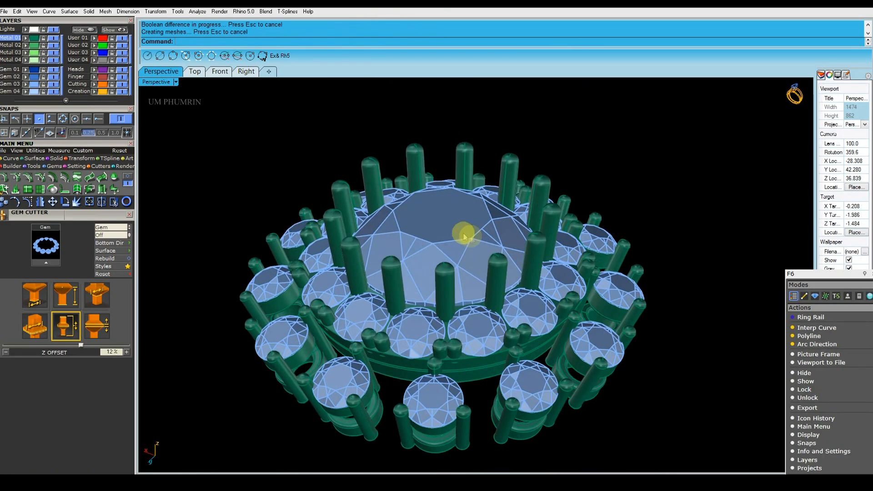
# Step: Hide the gems and fillet the inner edge of the plate's central opening with a 0.02 radius
pyautogui.click(55, 86)
pyautogui.moveTo(476, 194); pyautogui.dragTo(491, 253, button='right')
pyautogui.scroll(-3, 491, 253)
pyautogui.scroll(7, 464, 279)
pyautogui.keyDown('shift'); pyautogui.moveTo(464, 279); pyautogui.dragTo(451, 253, button='right'); pyautogui.keyUp('shift')
pyautogui.scroll(4, 427, 206)
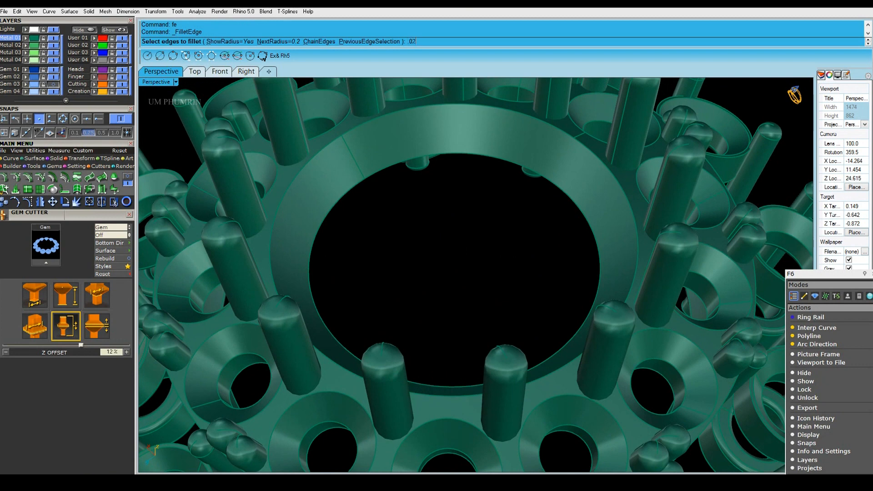
pyautogui.press('Return')
pyautogui.press('Return')
pyautogui.press('Return')
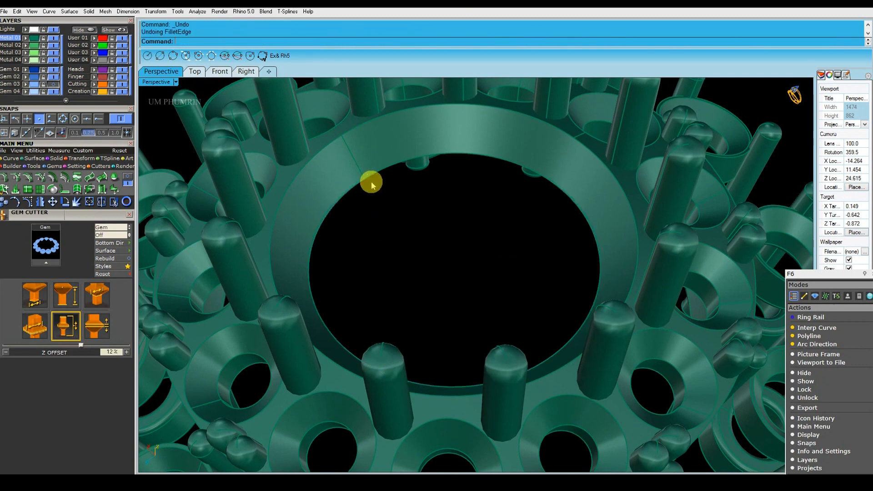
pyautogui.click(359, 183)
pyautogui.press('Return')
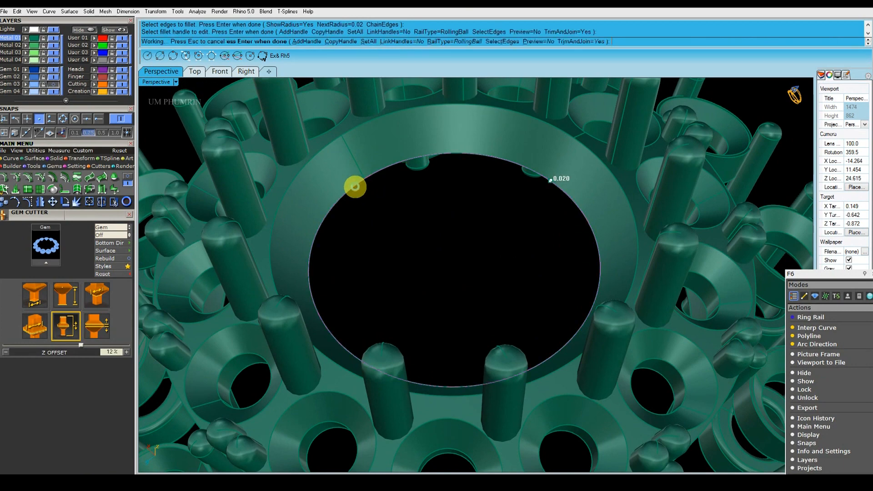
# Step: Set the Perspective viewport to the Plastic display mode
pyautogui.moveTo(502, 252); pyautogui.dragTo(500, 181, button='right')
pyautogui.keyDown('ctrl'); pyautogui.moveTo(507, 234); pyautogui.dragTo(483, 241, button='right'); pyautogui.keyUp('ctrl')
pyautogui.keyDown('ctrl'); pyautogui.moveTo(483, 232); pyautogui.dragTo(535, 265, button='right'); pyautogui.keyUp('ctrl')
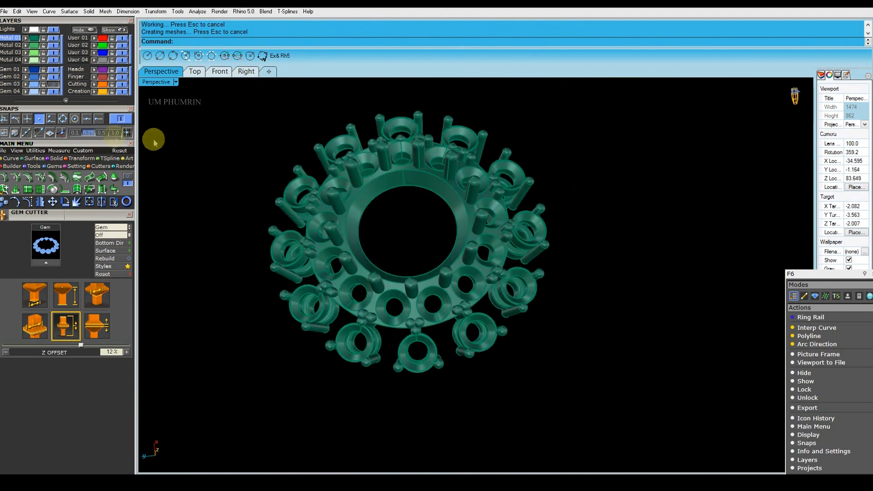
pyautogui.click(160, 85)
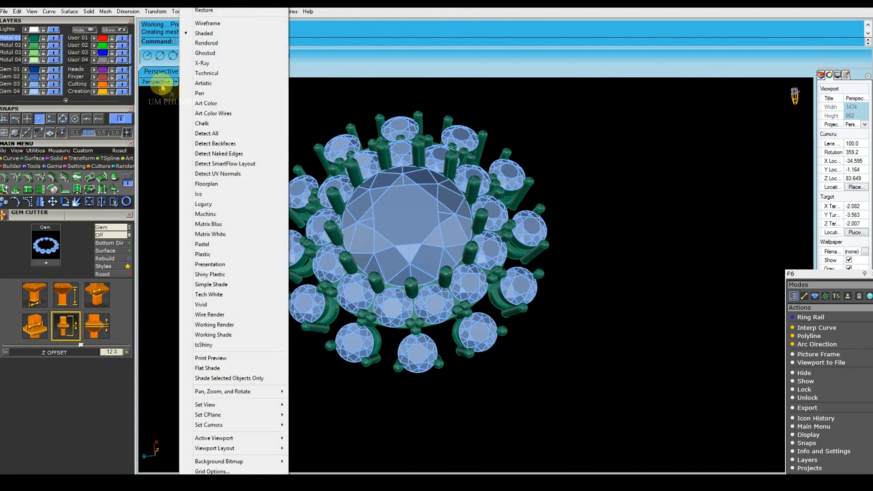
pyautogui.click(202, 254)
pyautogui.moveTo(220, 247); pyautogui.dragTo(246, 105, button='right')
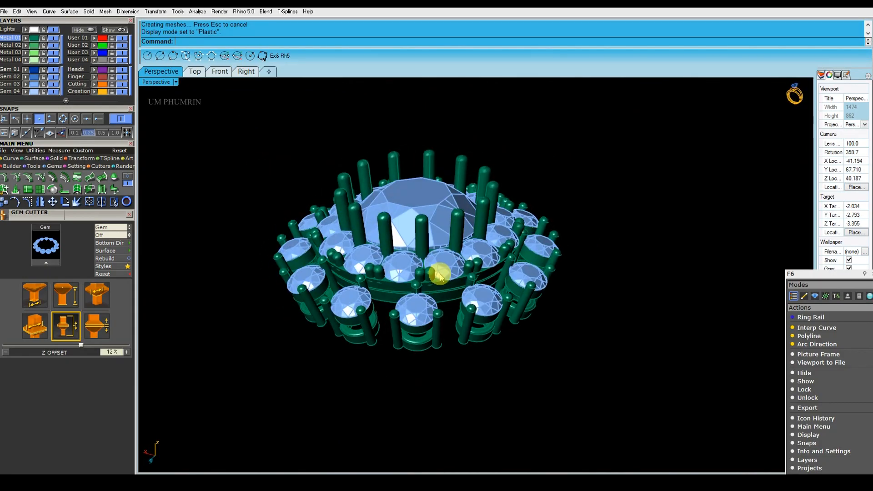
# Step: Examine the earring up close and from above, and set the Perspective viewport to the Rendered display mode
pyautogui.moveTo(483, 270); pyautogui.dragTo(543, 265, button='right')
pyautogui.scroll(6, 522, 255)
pyautogui.moveTo(518, 230); pyautogui.dragTo(455, 359, button='right')
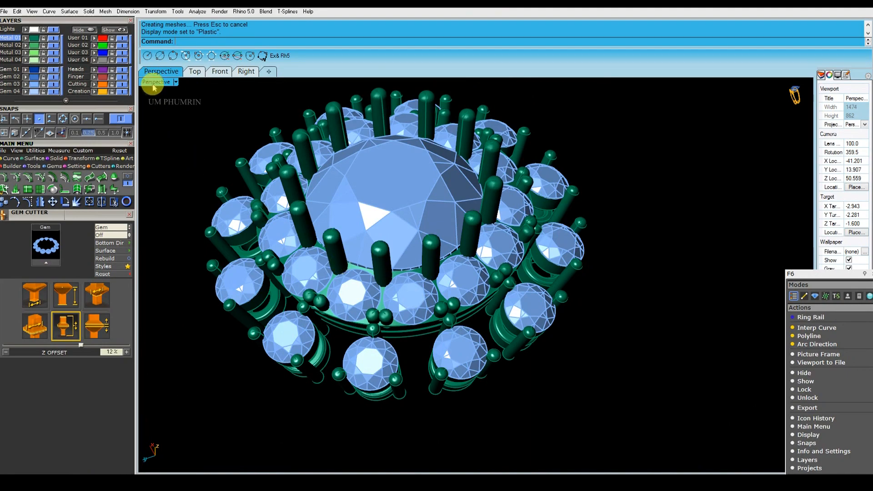
pyautogui.click(154, 83)
pyautogui.moveTo(282, 158); pyautogui.dragTo(422, 252, button='right')
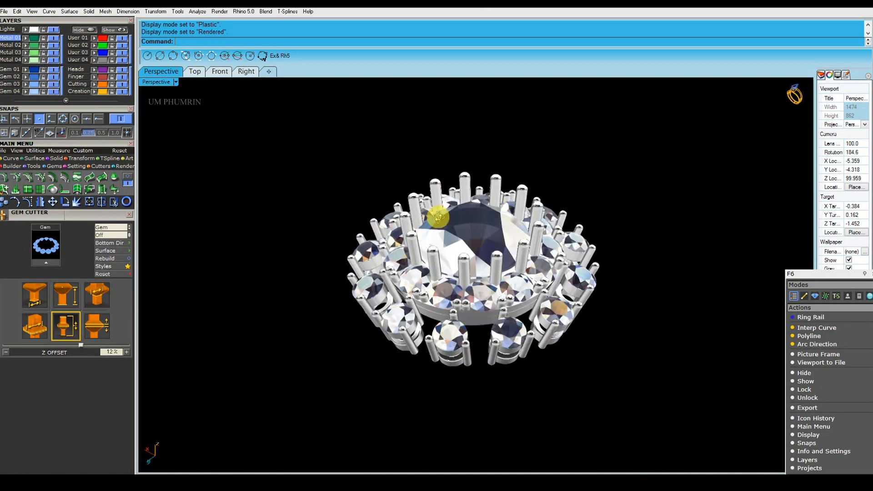
# Step: Set the viewport to the Machine display mode and move all Metal 01 parts to the Creation layer
pyautogui.click(176, 82)
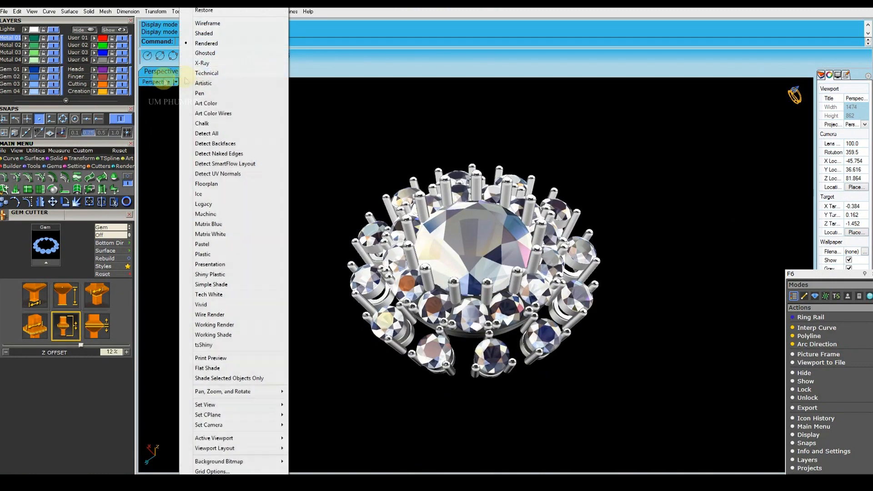
pyautogui.click(216, 214)
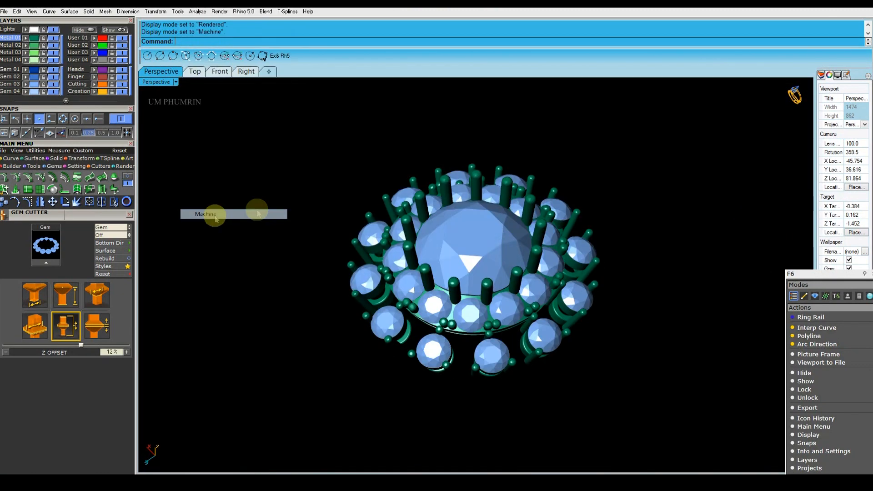
pyautogui.click(32, 40)
pyautogui.click(101, 92)
pyautogui.moveTo(241, 142); pyautogui.dragTo(238, 113, button='right')
# Step: Set the Perspective viewport's display mode back to Plastic
pyautogui.click(159, 83)
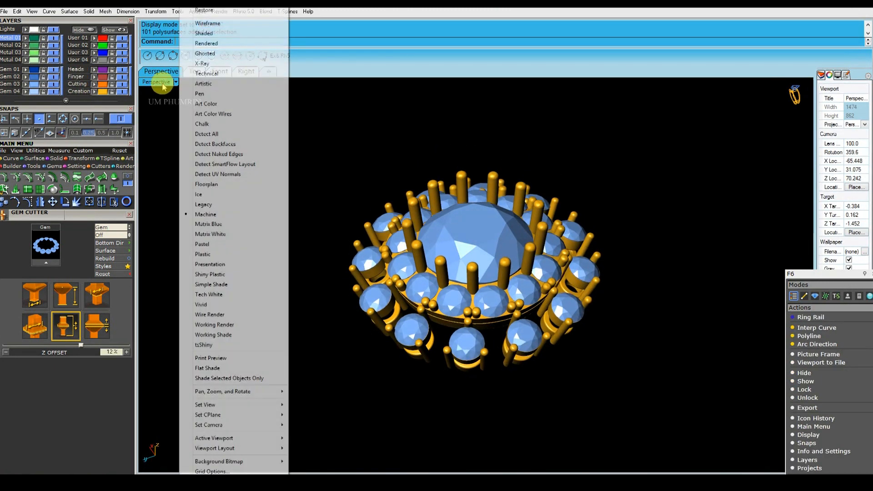
pyautogui.click(224, 254)
pyautogui.moveTo(230, 201); pyautogui.dragTo(230, 259, button='right')
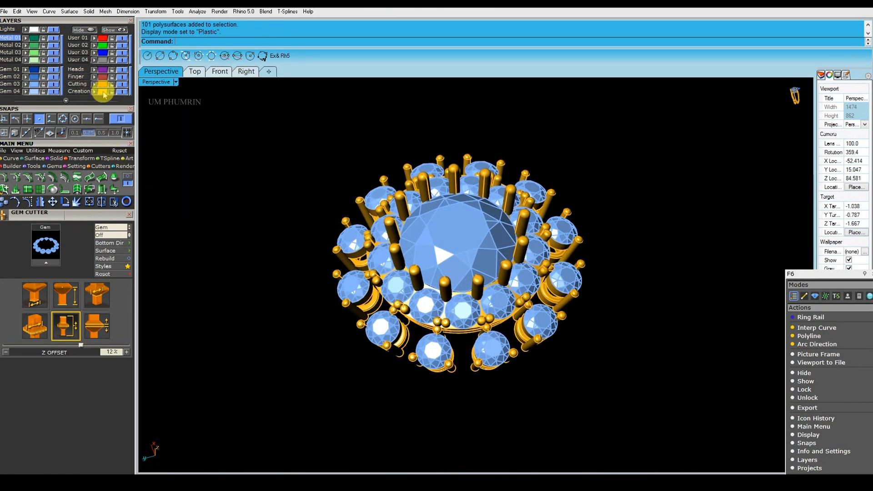
# Step: Move all metal parts from the Creation layer to the User 02 layer
pyautogui.rightClick(104, 94)
pyautogui.click(100, 46)
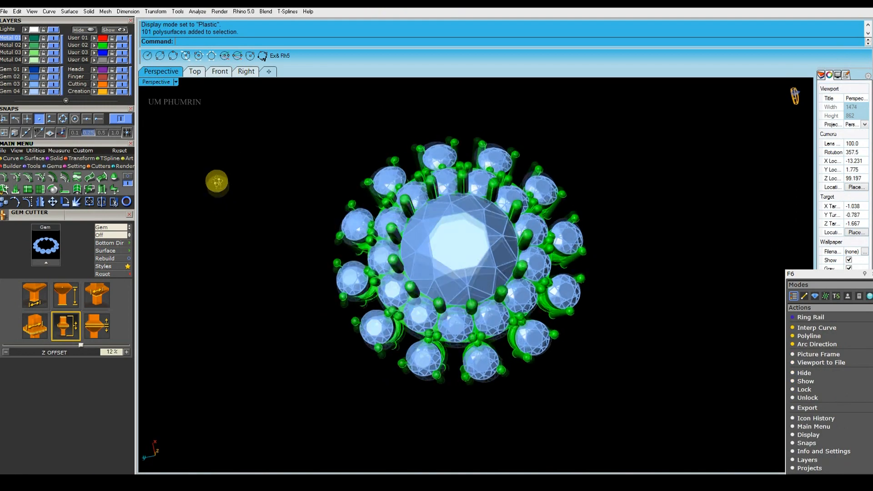